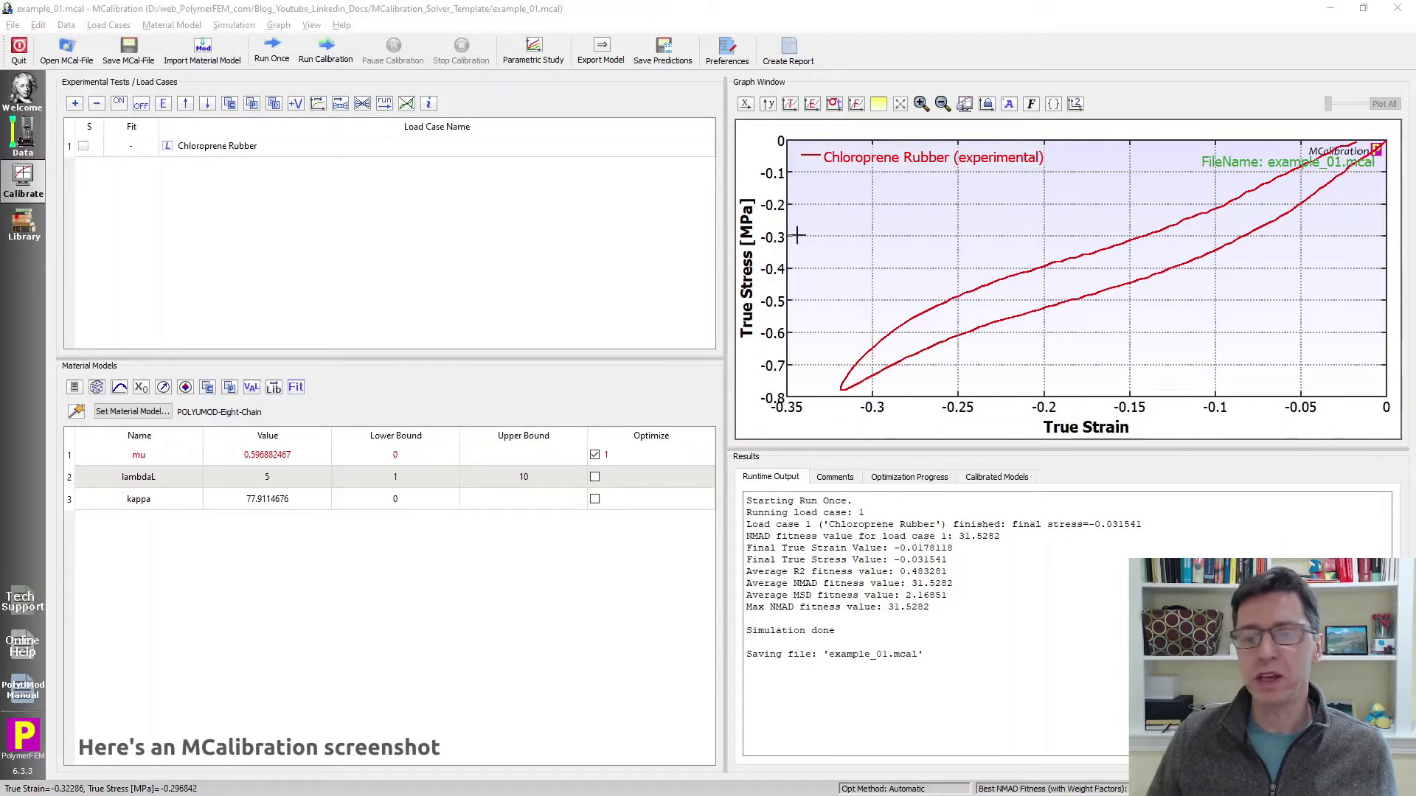
Step: Run a single simulation of the Chloroprene Rubber load case with the current solver and material parameters
click(328, 152)
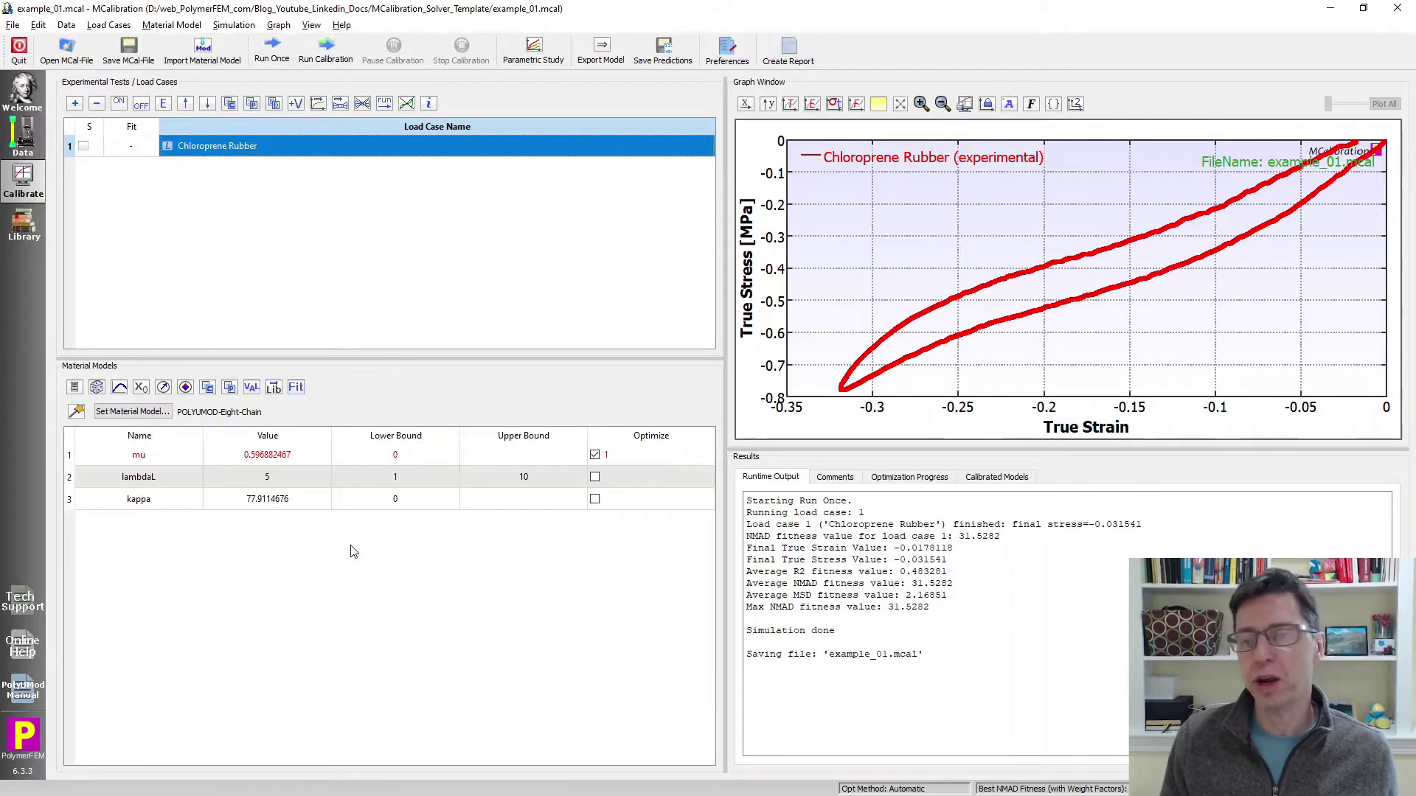
click(500, 287)
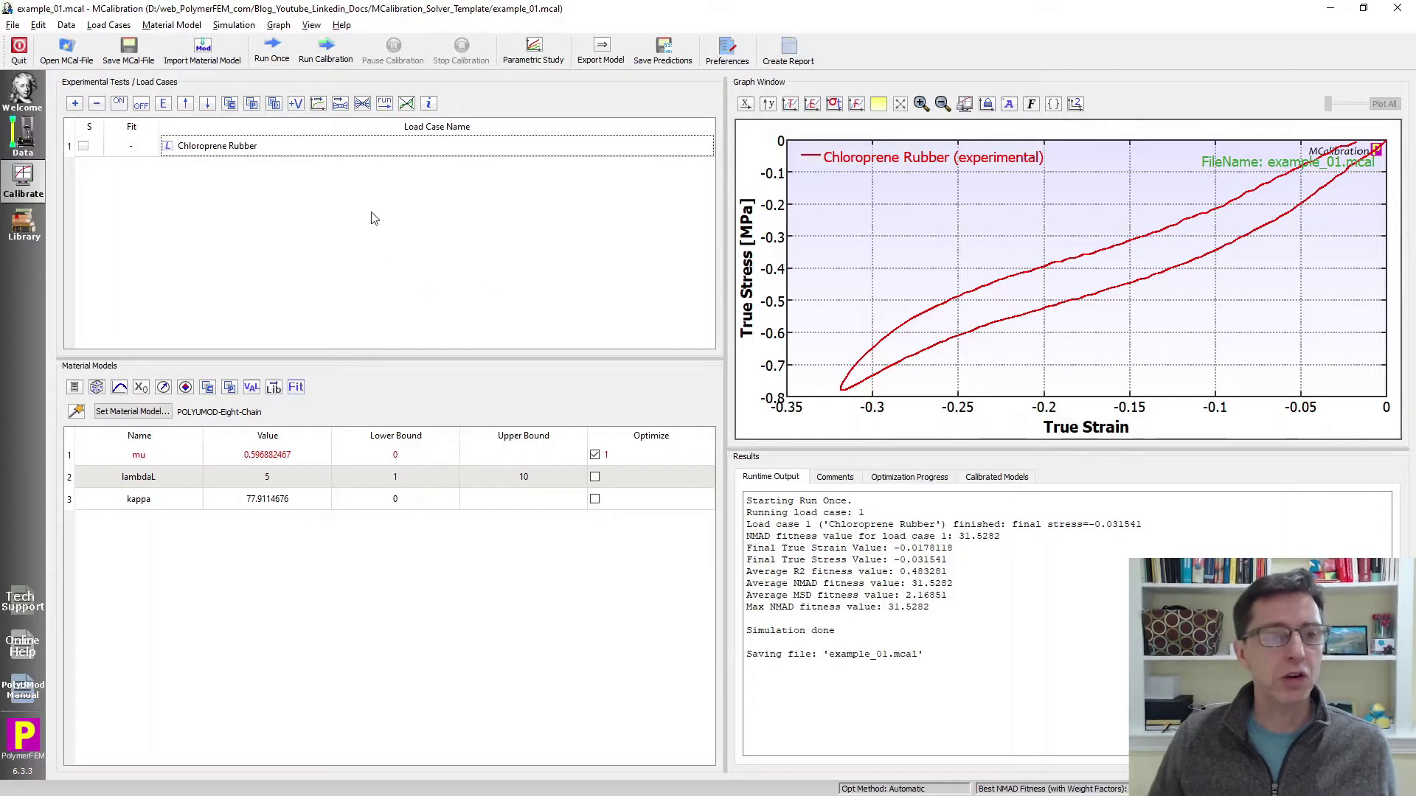
click(272, 58)
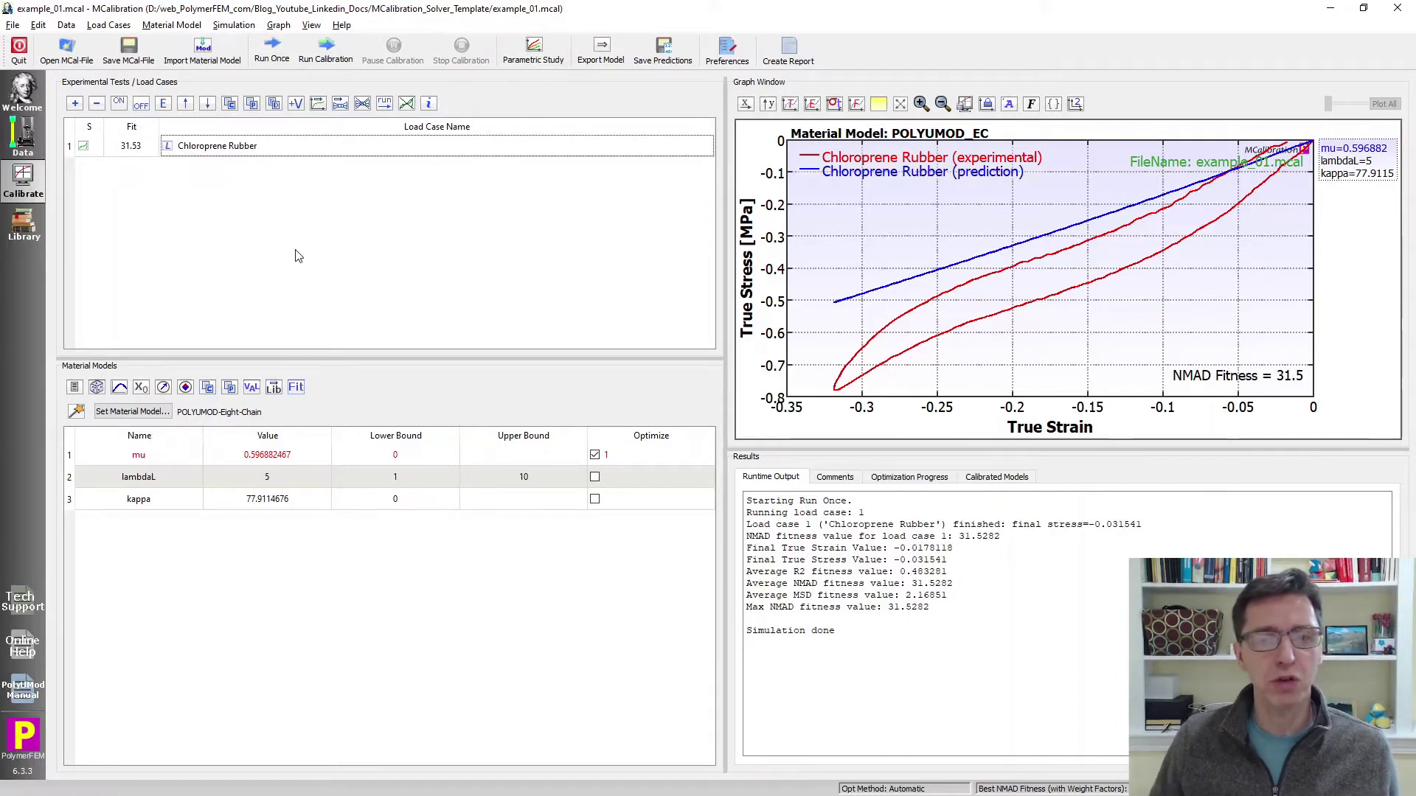
Step: Set the Chloroprene Rubber load case's solver to MCalibration, save the setup and run the simulation once
click(270, 153)
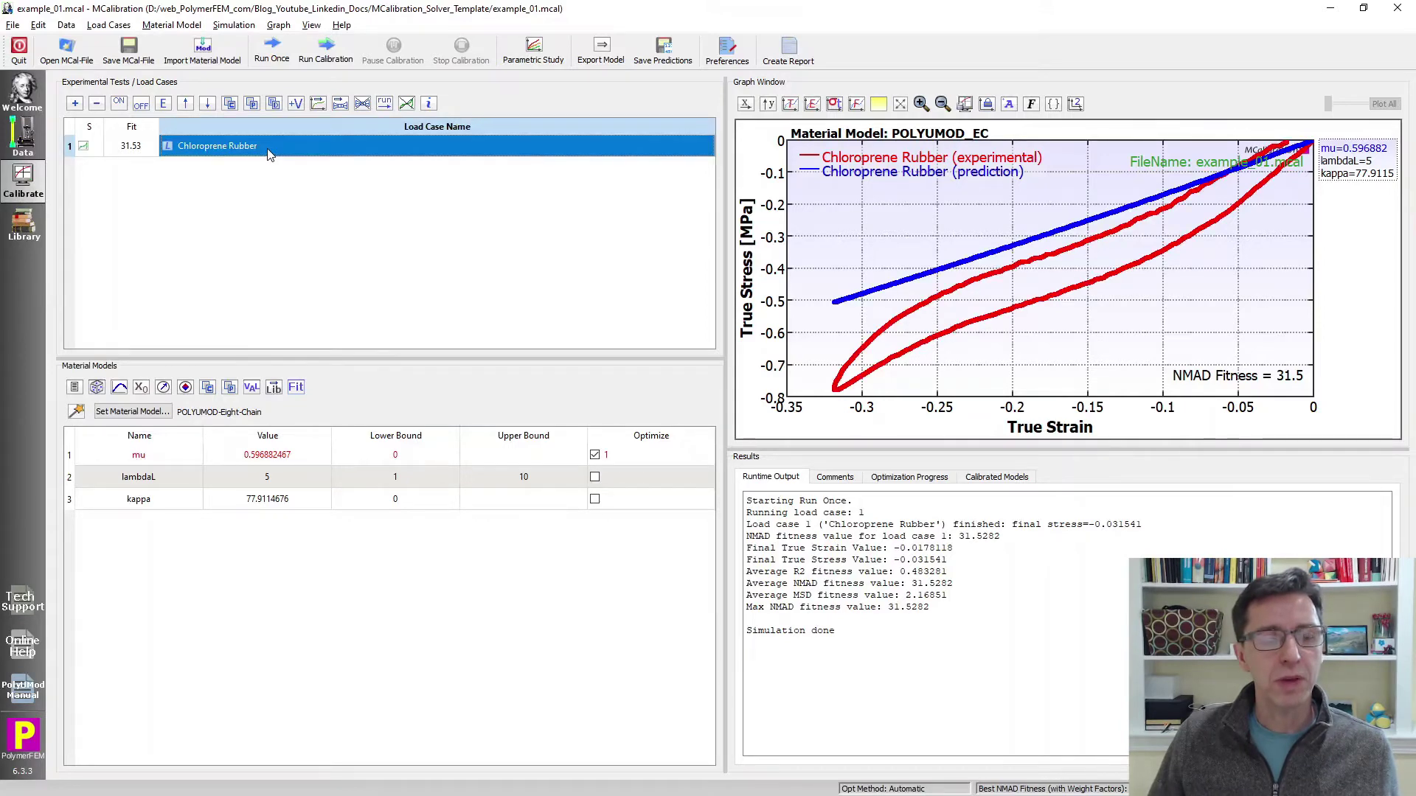
double_click(268, 153)
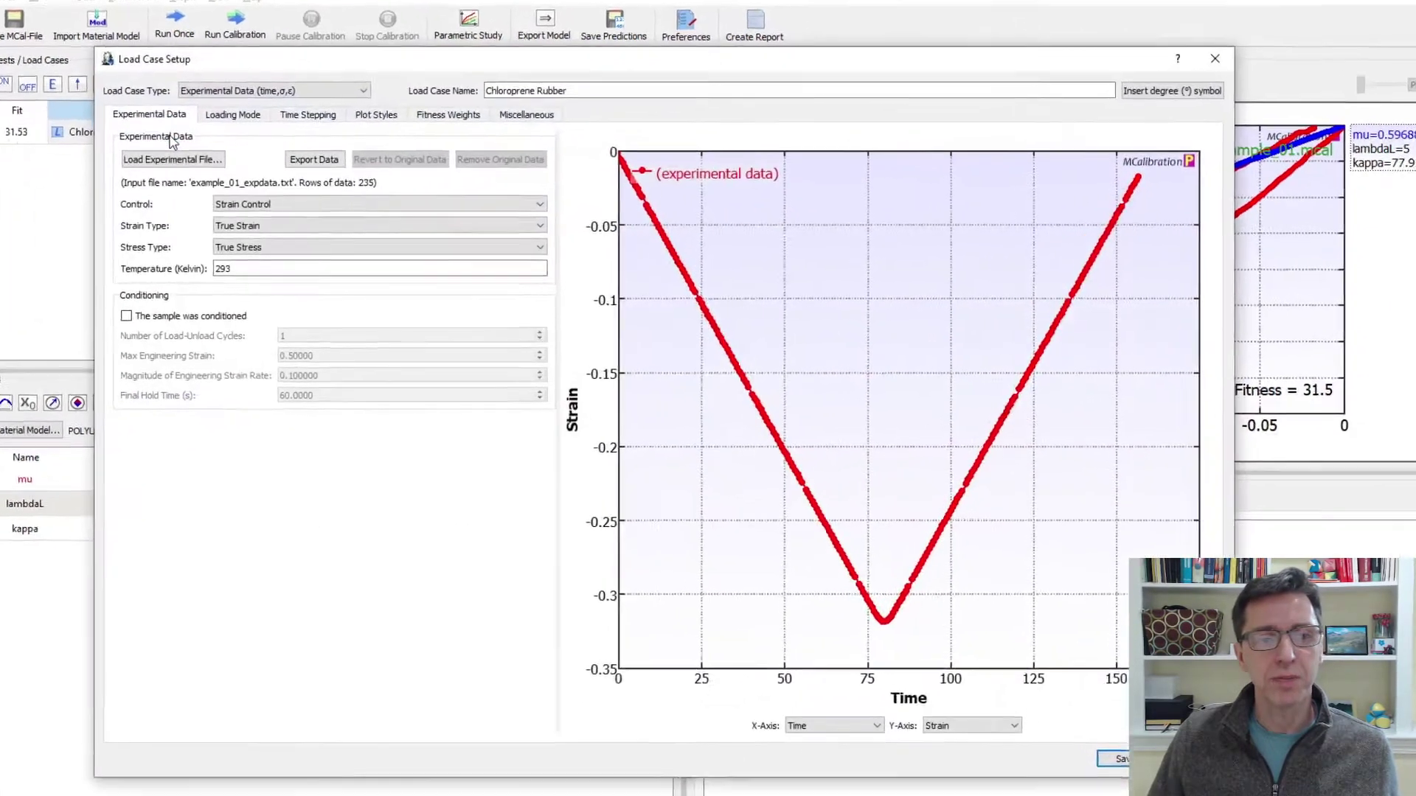
click(491, 105)
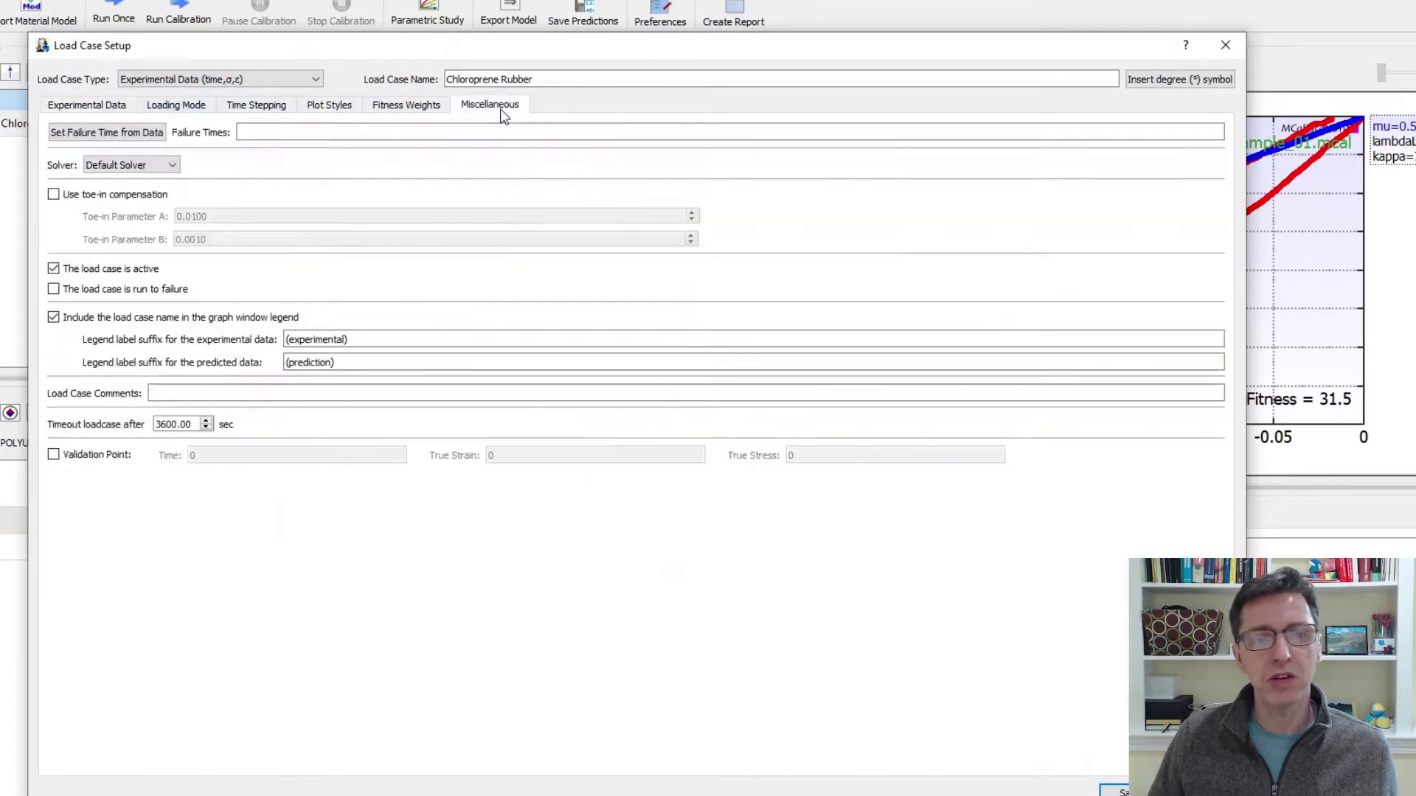
click(159, 164)
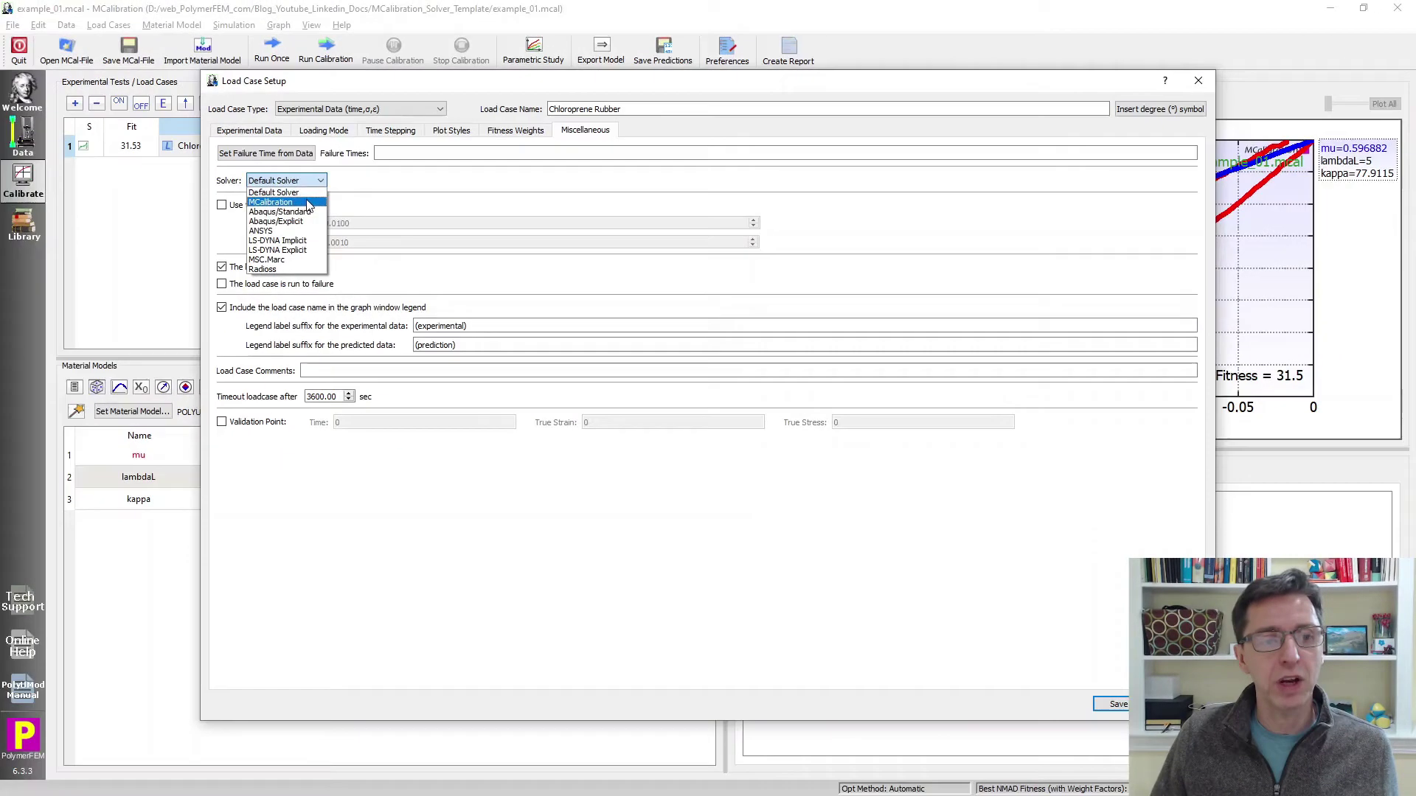
click(155, 191)
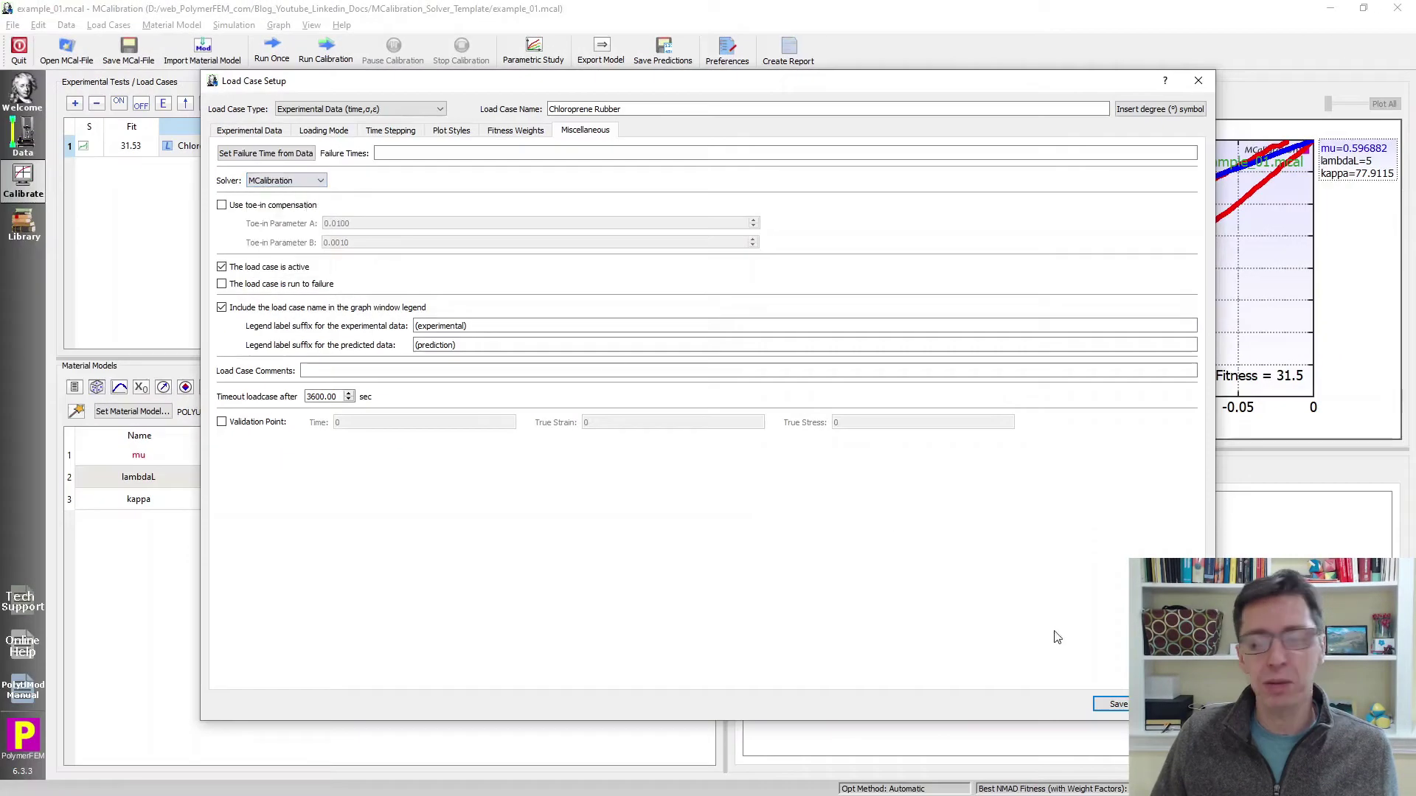
click(1117, 704)
click(292, 62)
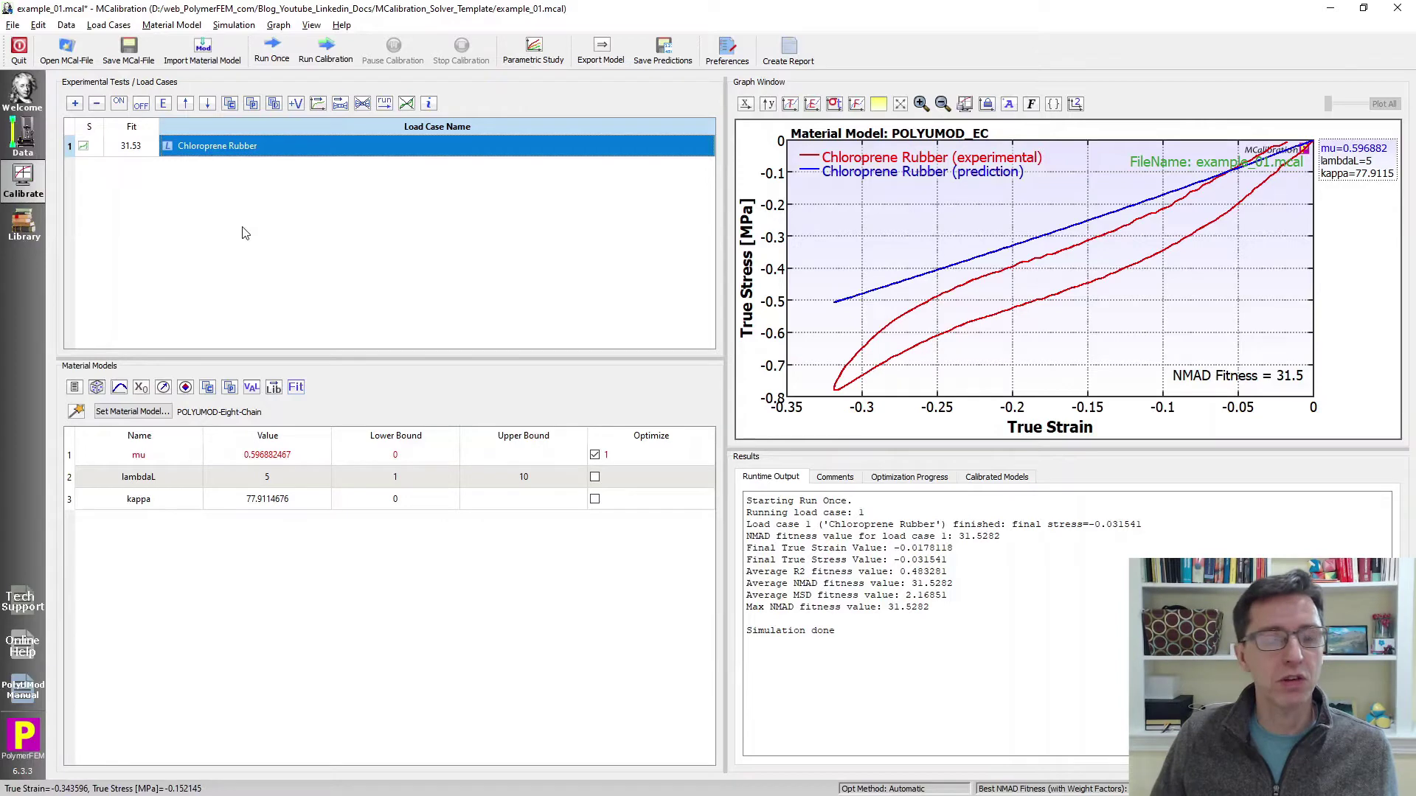
Step: Set the Chloroprene Rubber load case's solver to Abaqus/Standard and save the load case setup
double_click(212, 150)
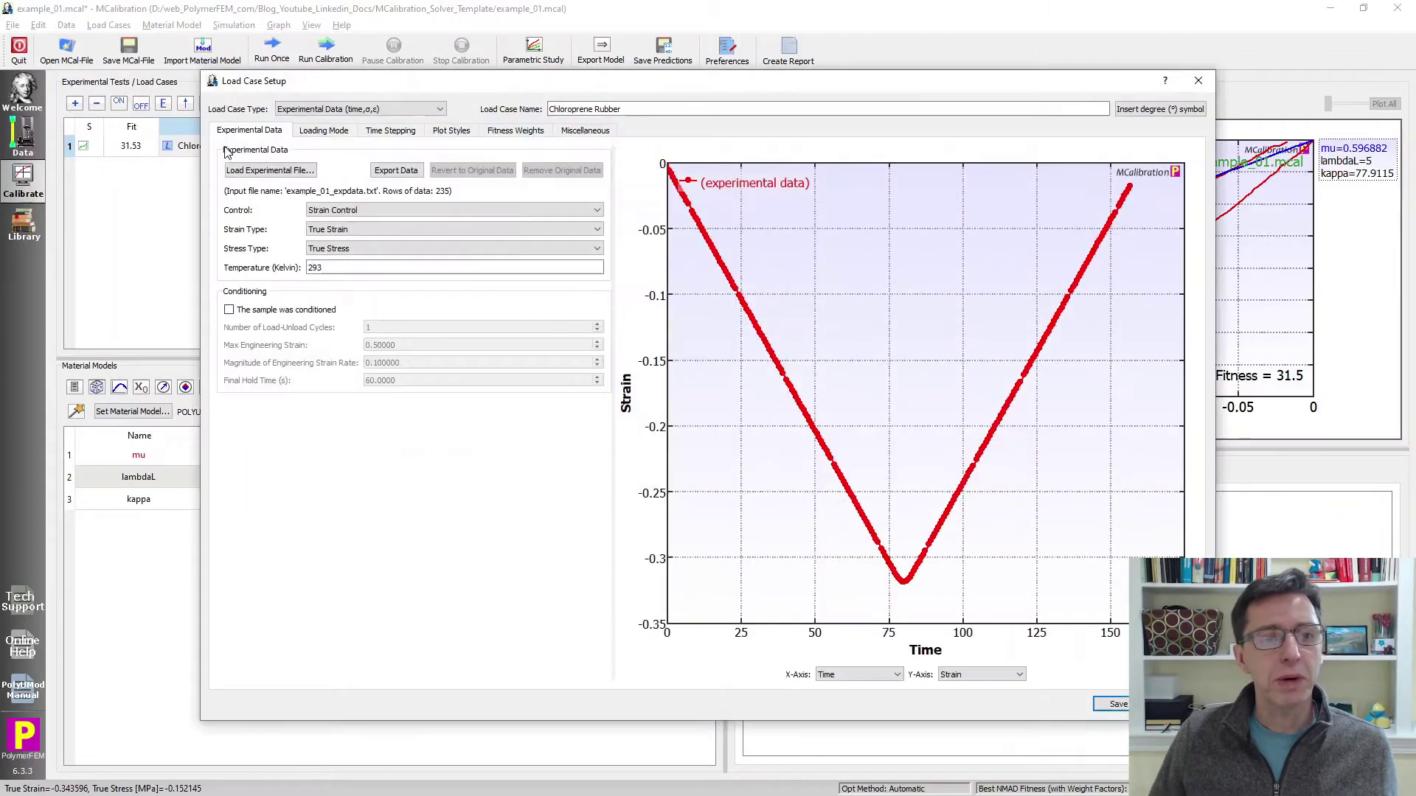
click(585, 131)
click(288, 181)
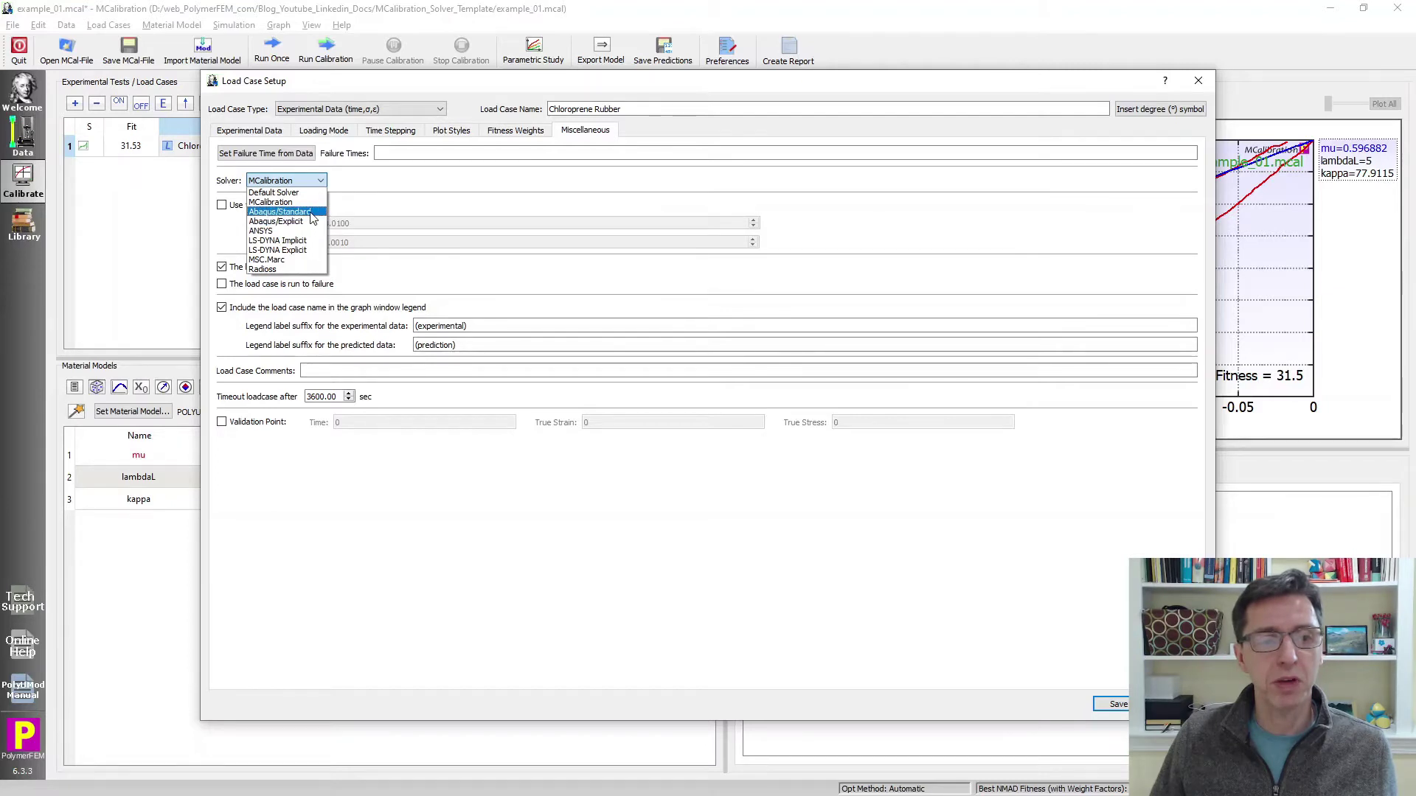
click(311, 212)
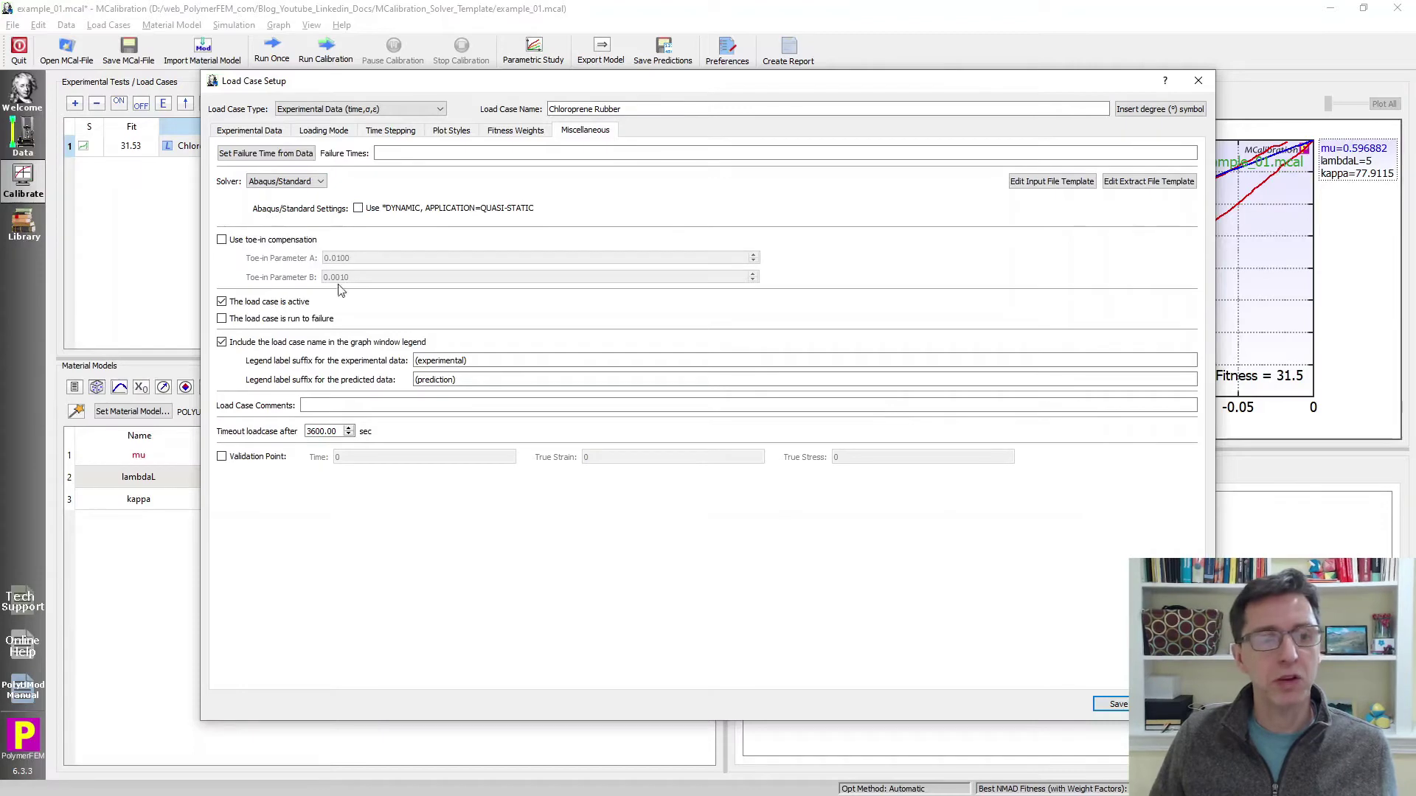
click(1114, 704)
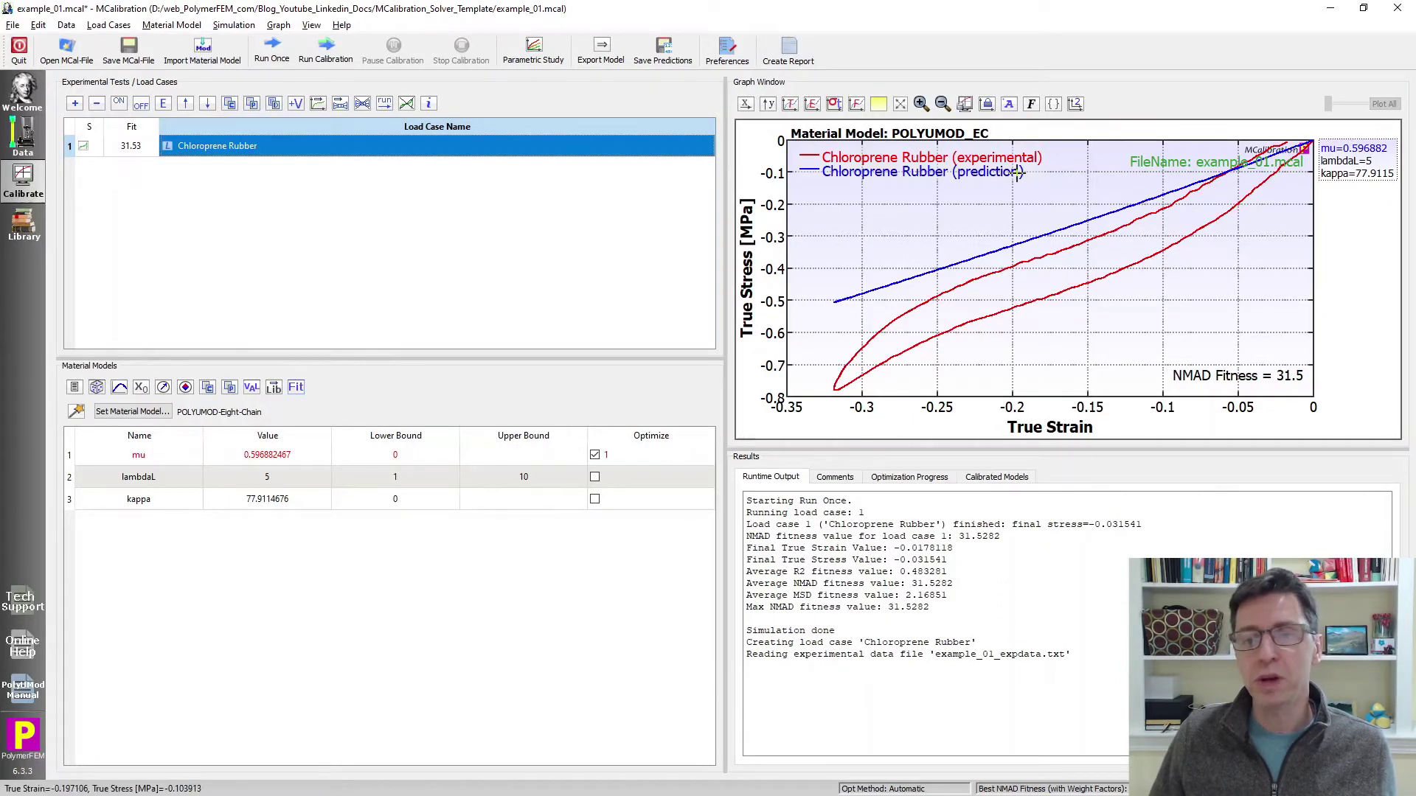
Step: Turn off deleting Abaqus files after a simulation is completed in the Abaqus solver preferences and apply the change
click(725, 58)
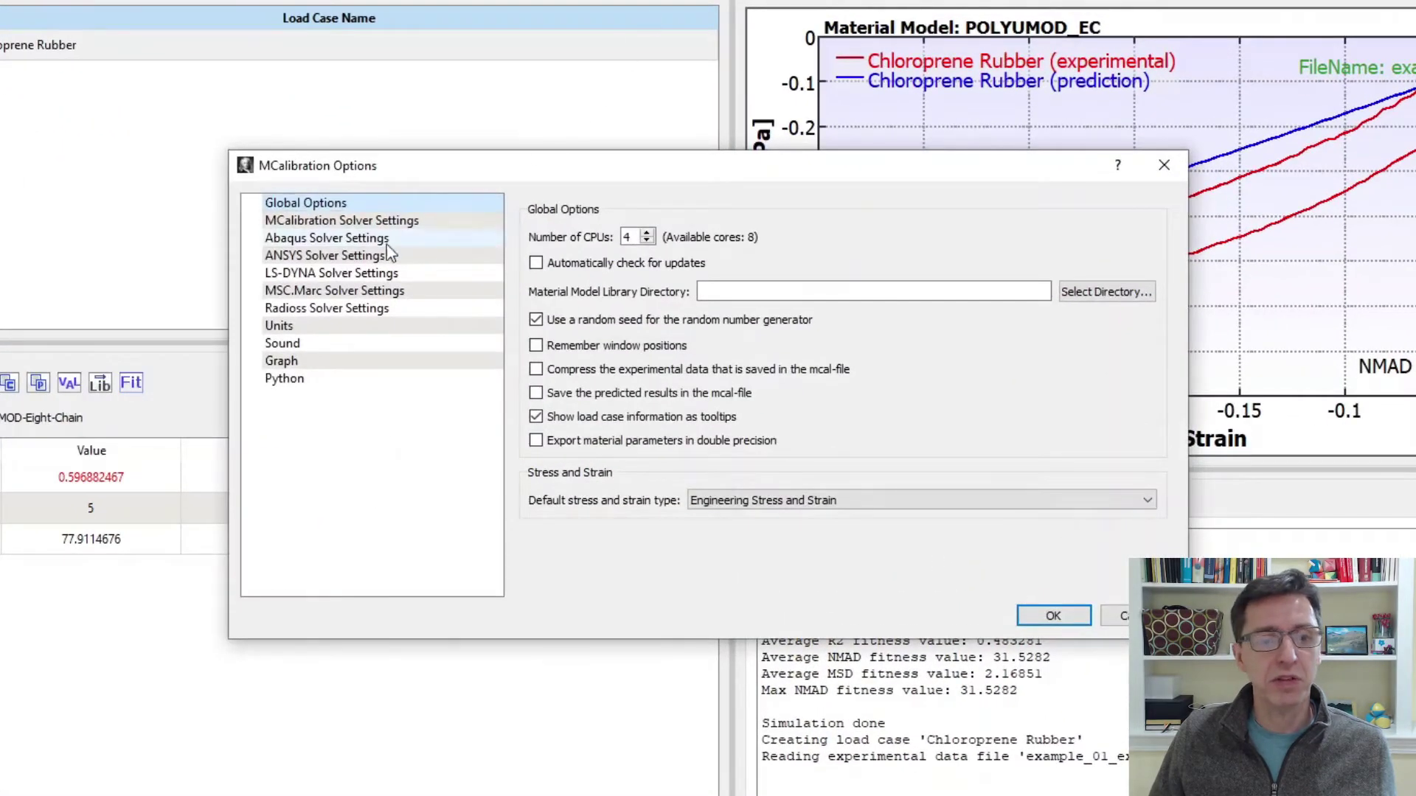
click(348, 240)
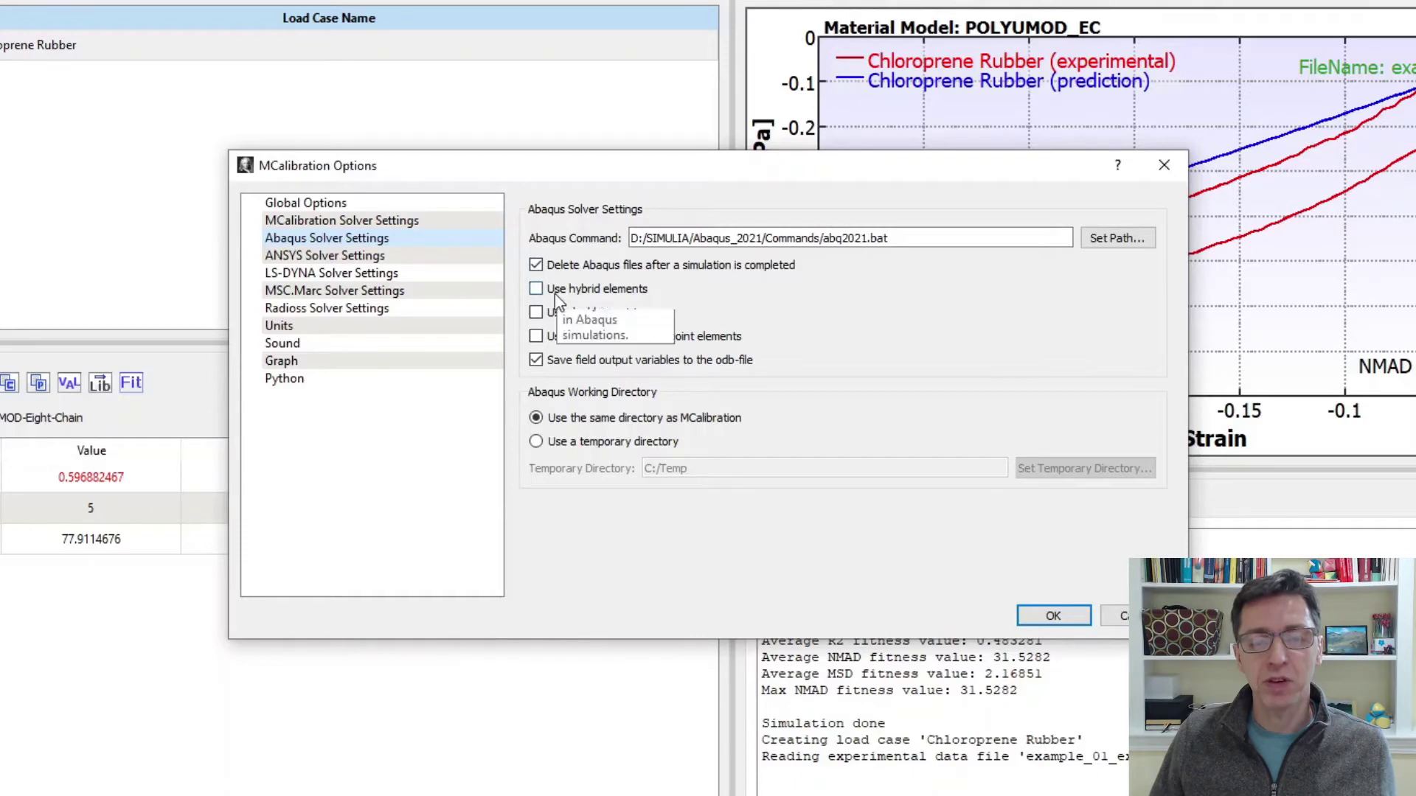
click(575, 274)
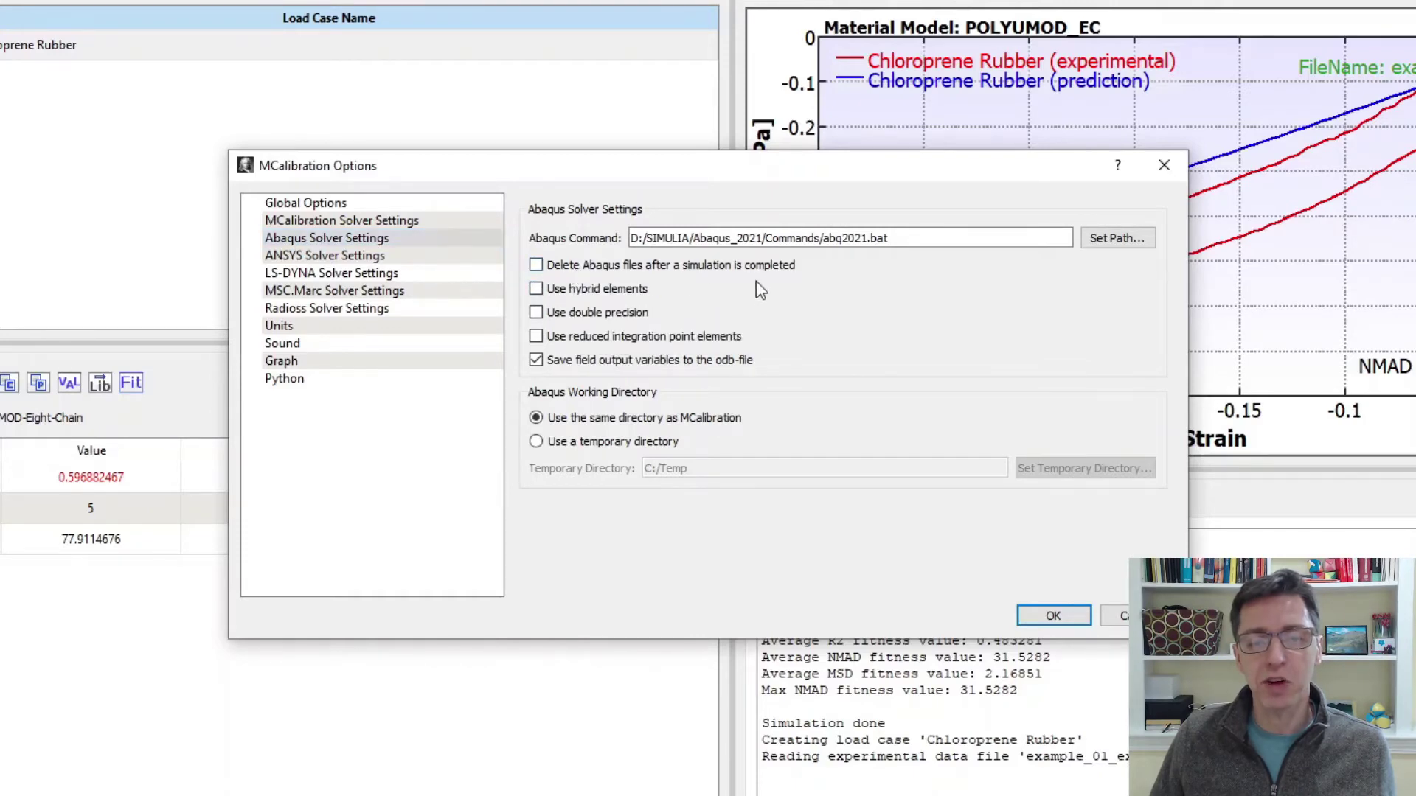
mouse_move(761, 289)
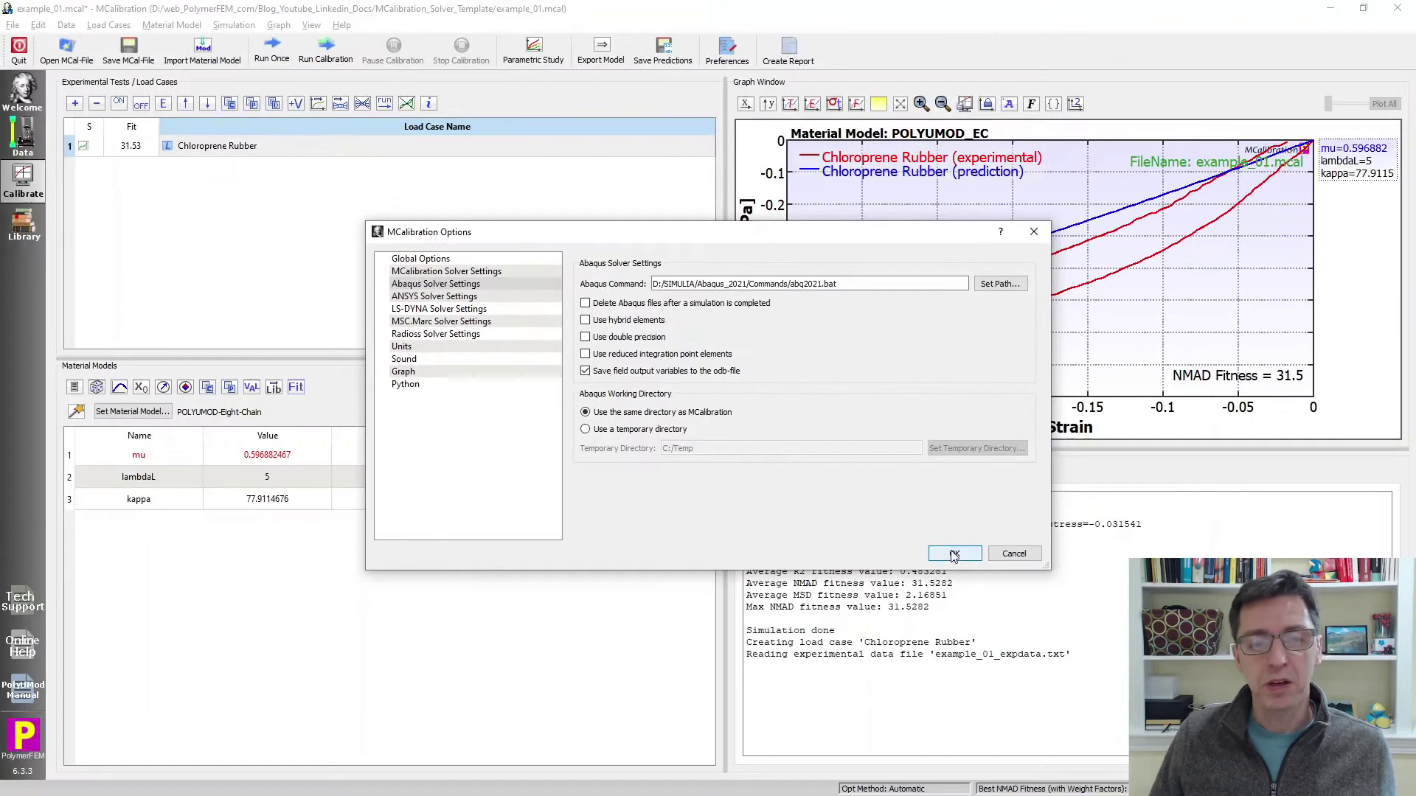
click(955, 554)
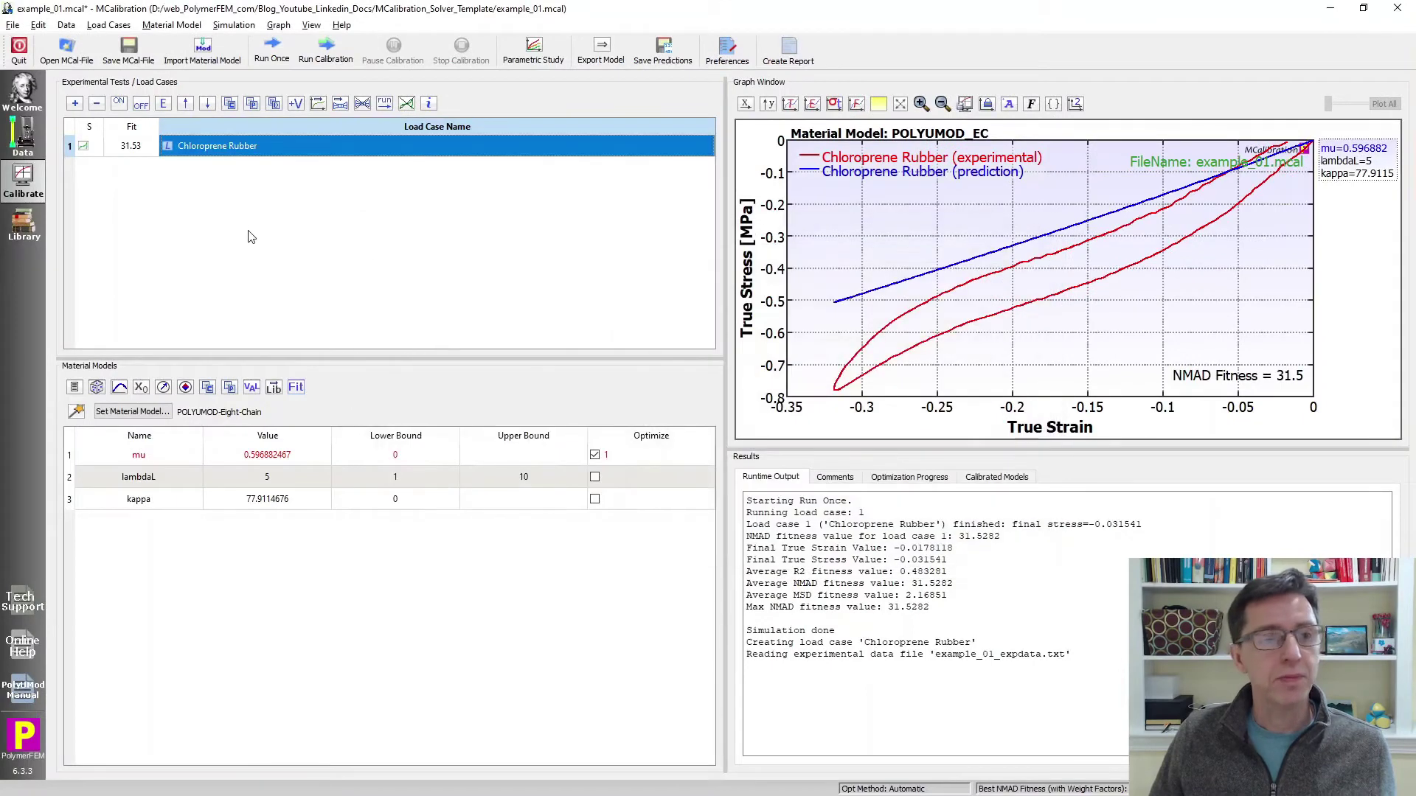
Step: Run the load case once with Abaqus and switch to File Explorer to check the generated files in the MCalibration_Solver_Template folder
click(271, 50)
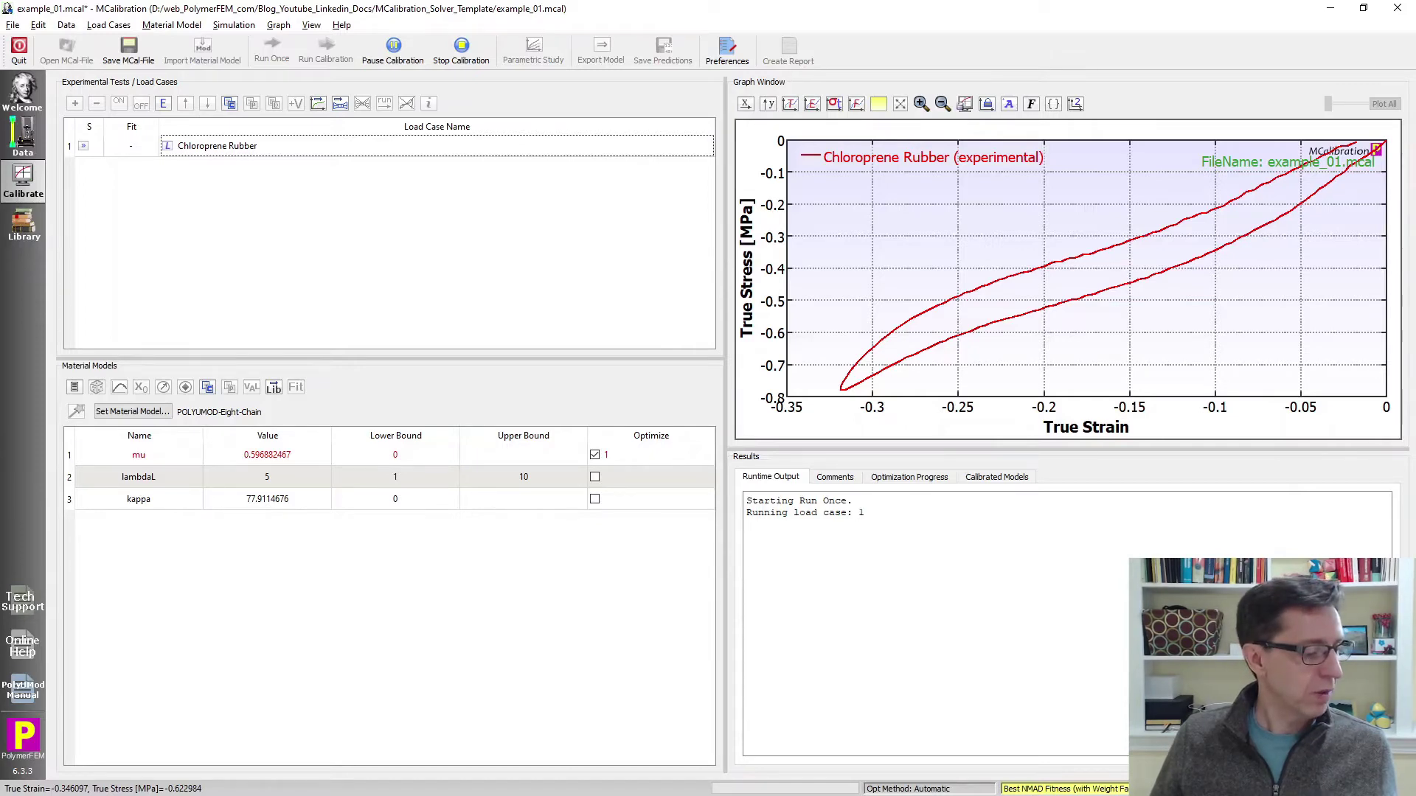
key(alt+Tab)
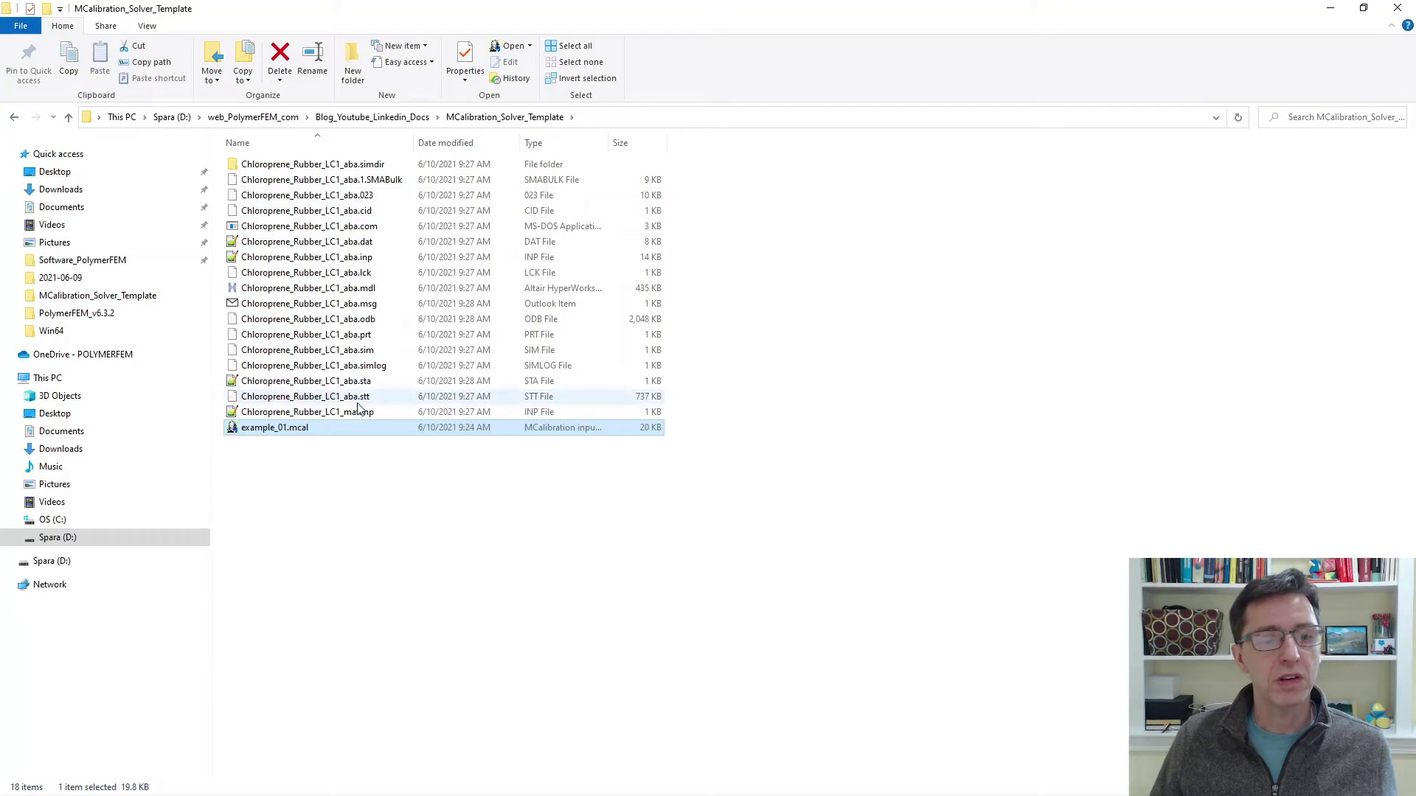
click(347, 382)
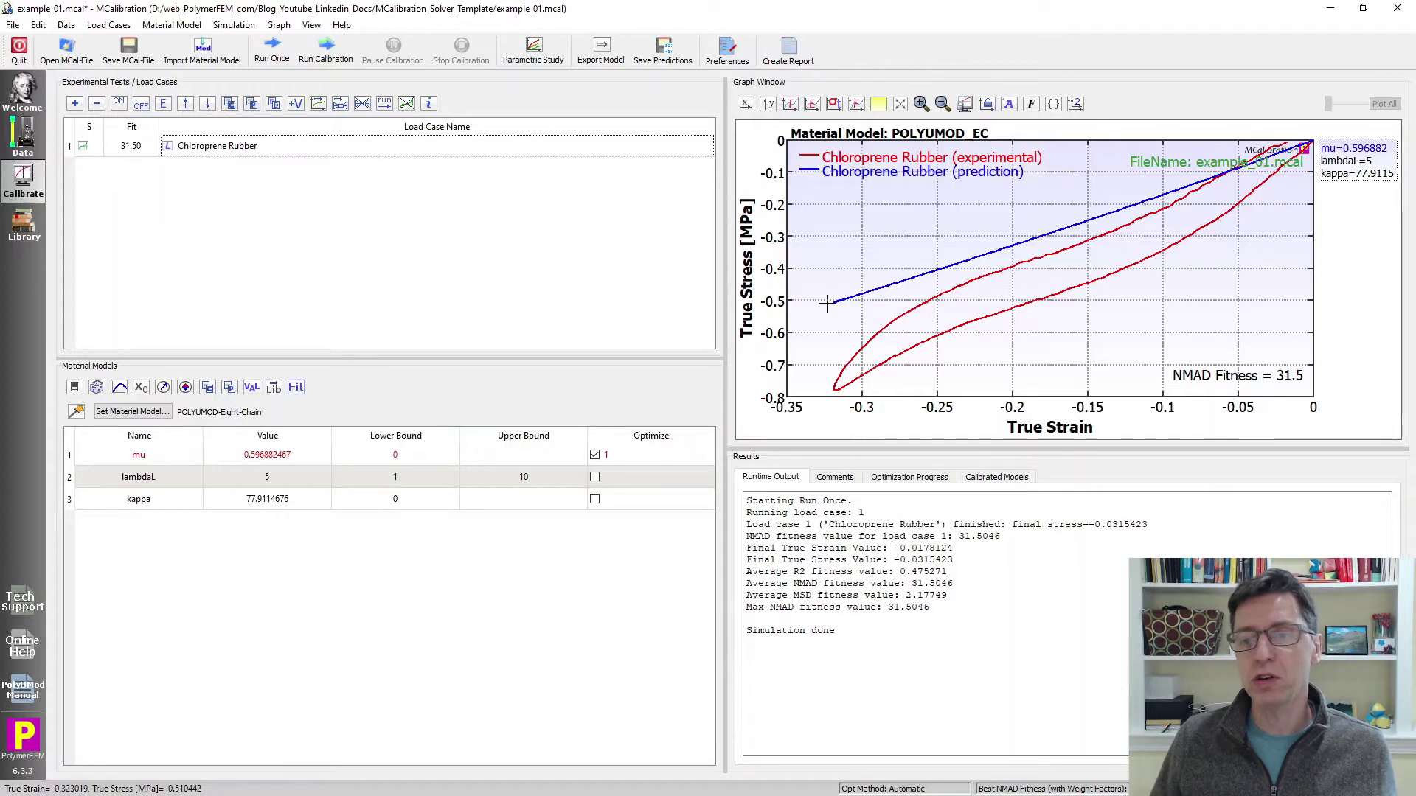
Step: Open the Abaqus input file template from the Chloroprene Rubber load case's miscellaneous settings
click(423, 153)
double_click(423, 154)
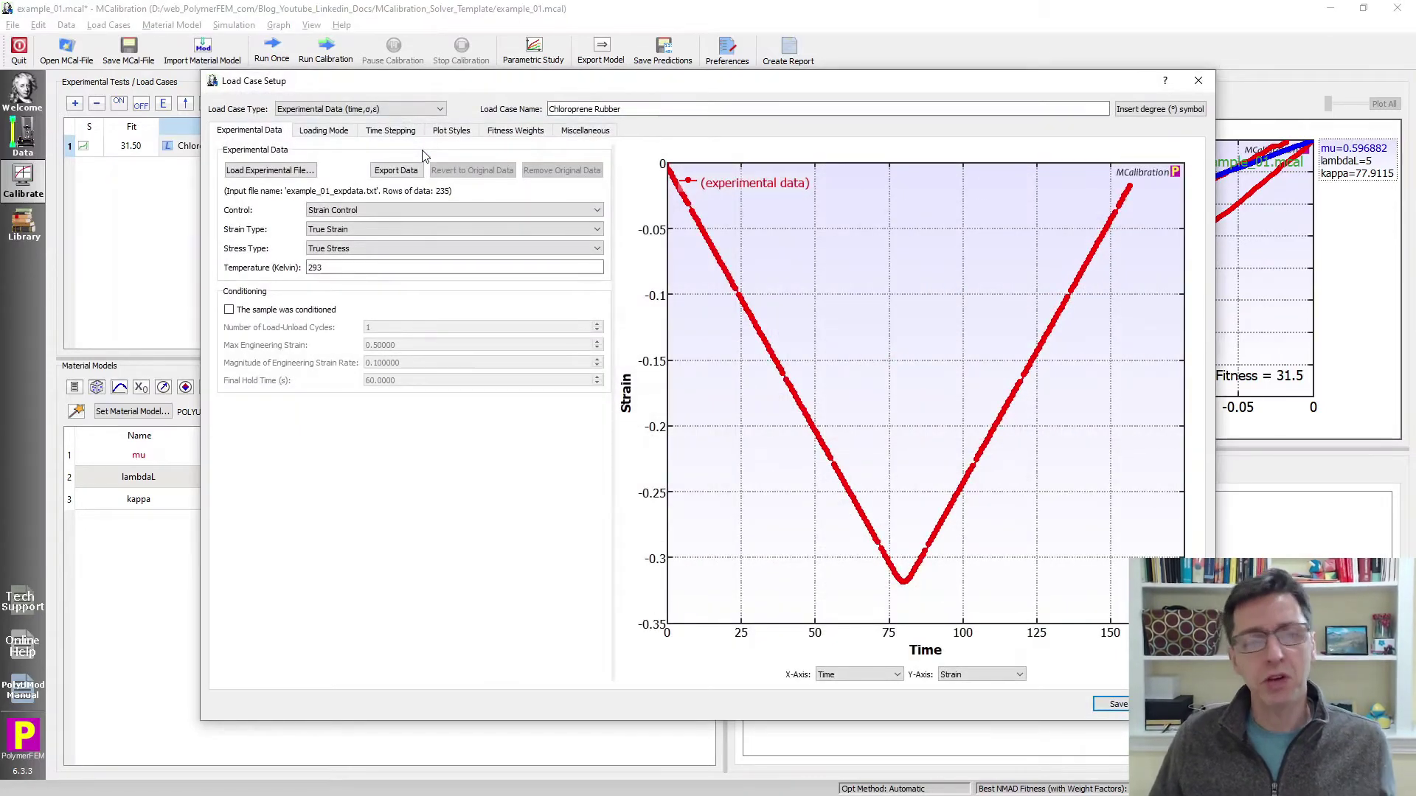
click(580, 133)
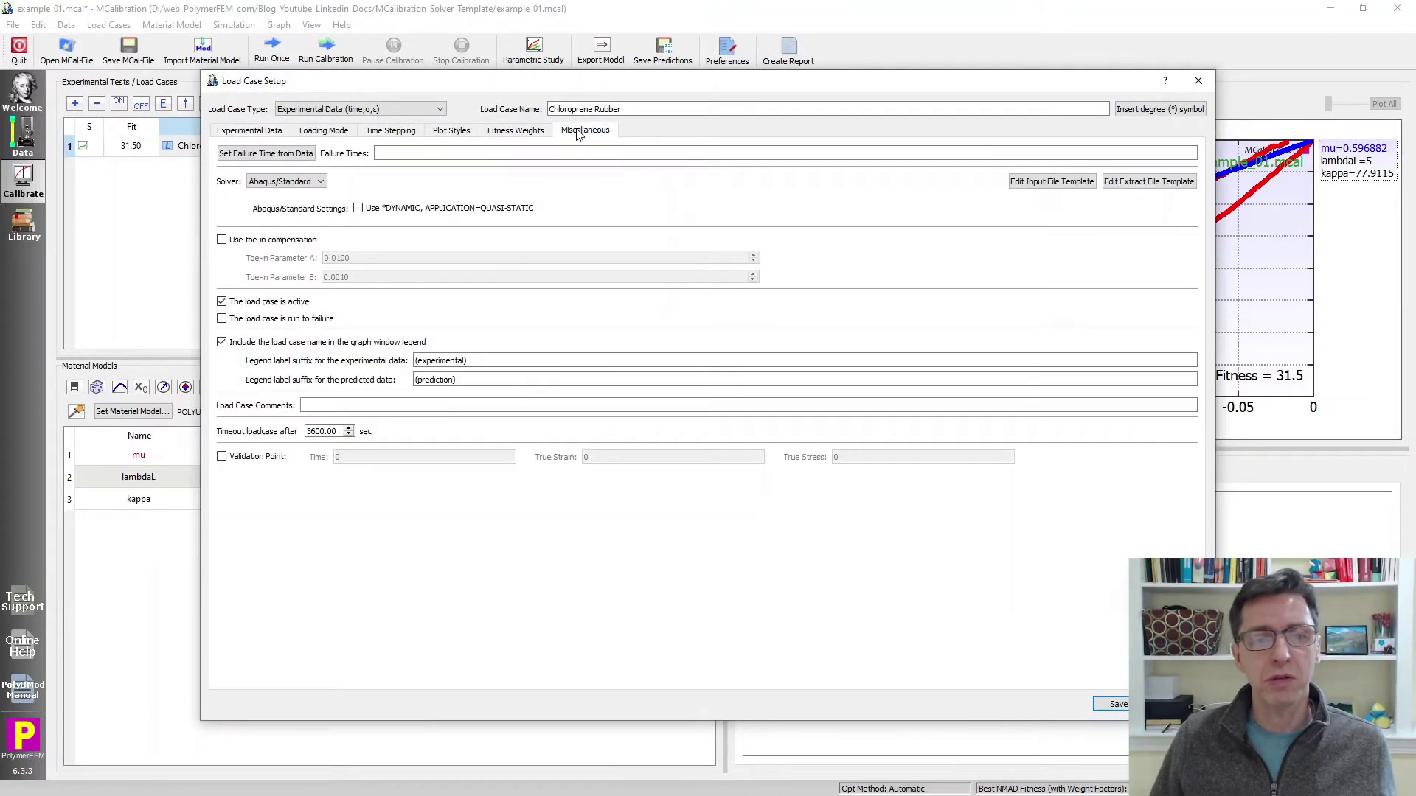
click(1036, 190)
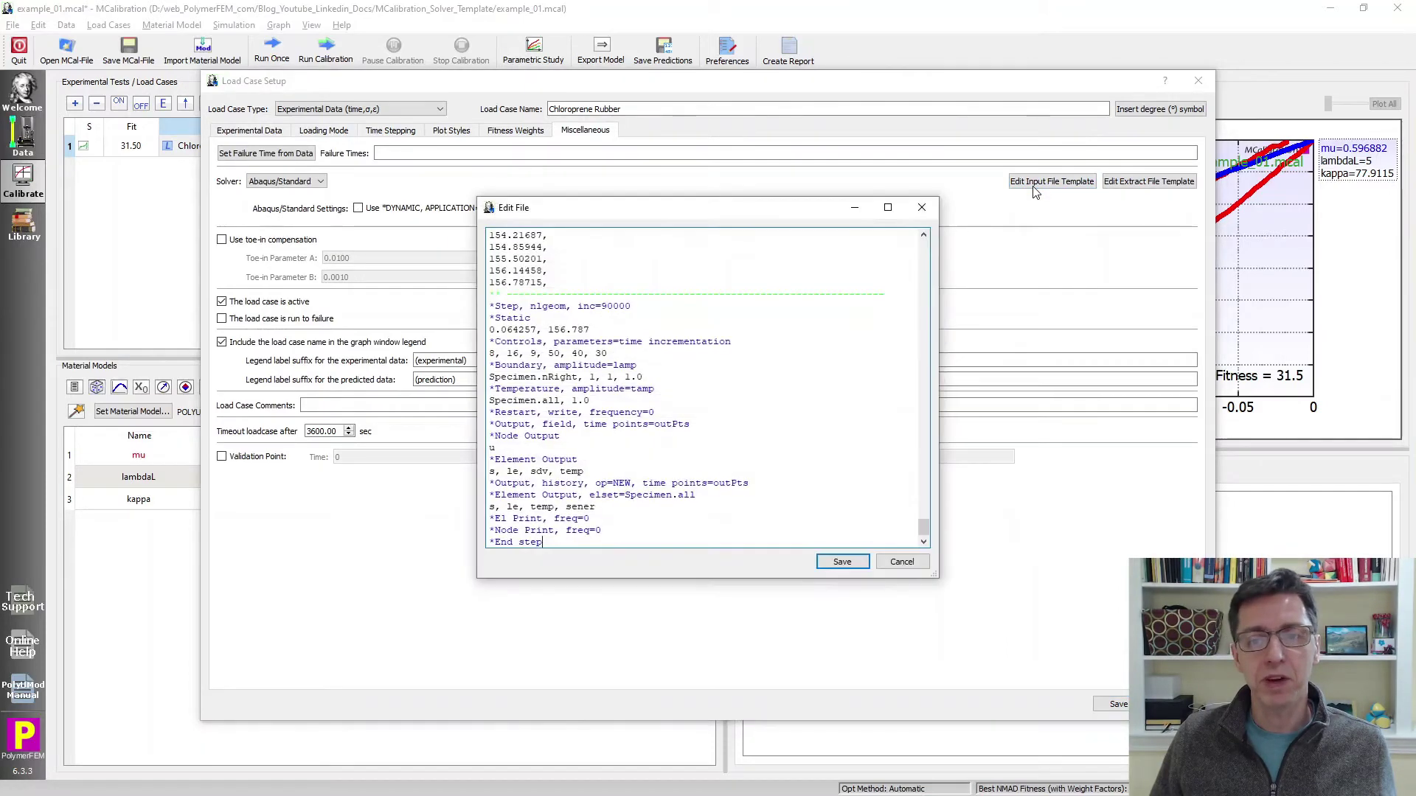
Step: Examine the input file template's nodes, sets, element definition, boundary conditions, amplitude and step definition, and close it by saving
drag(473, 193, 252, 55)
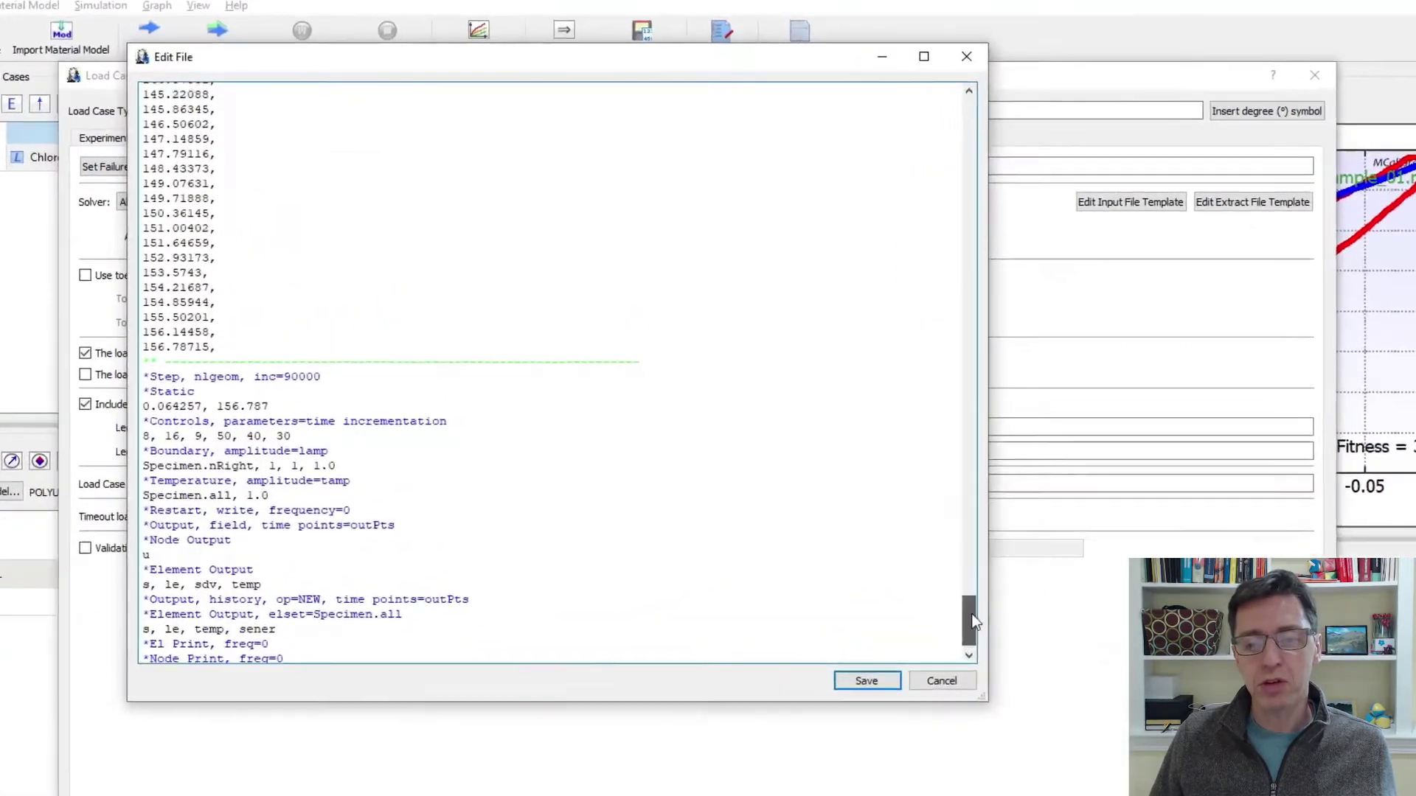
drag(927, 520, 922, 111)
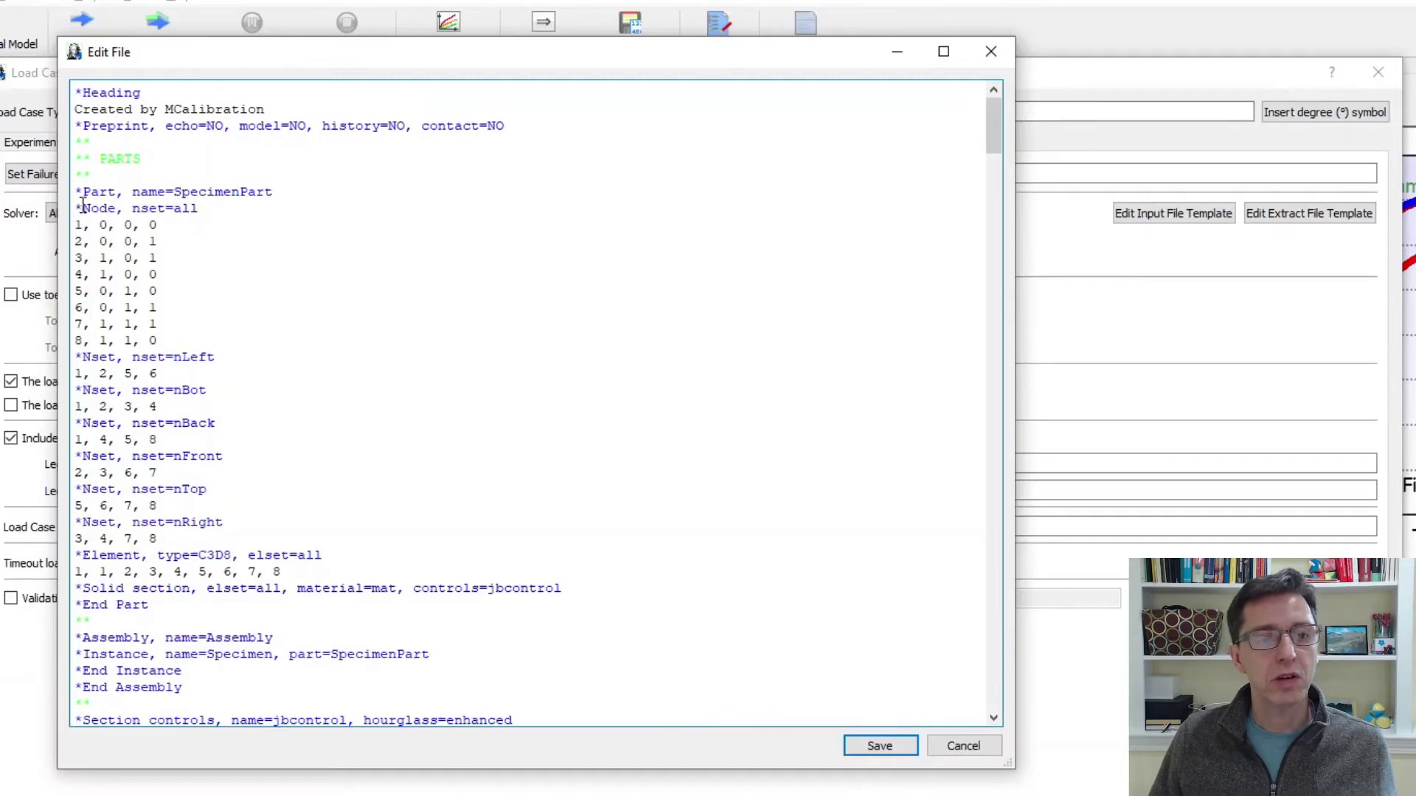
drag(90, 216, 174, 341)
click(325, 405)
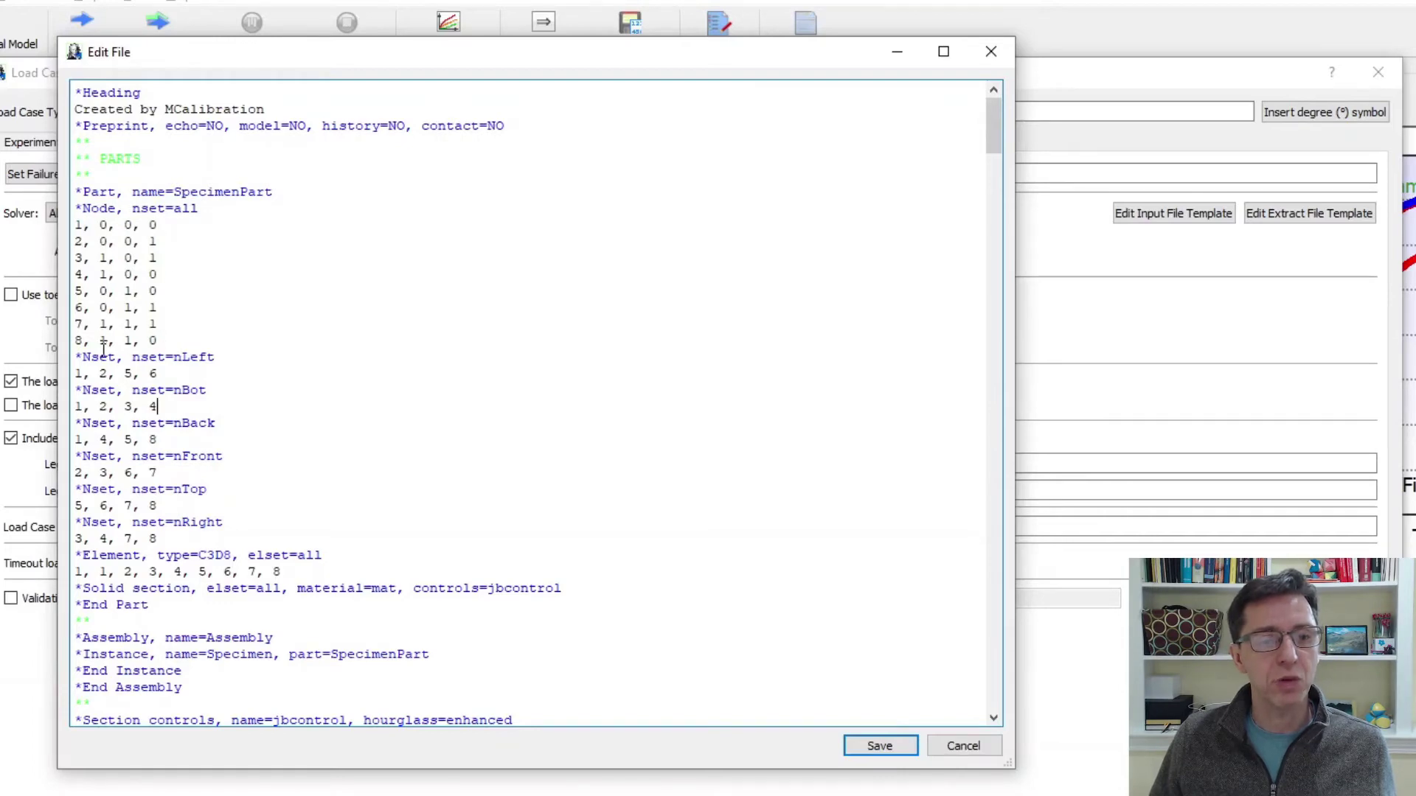
scroll(281, 452, down, 2)
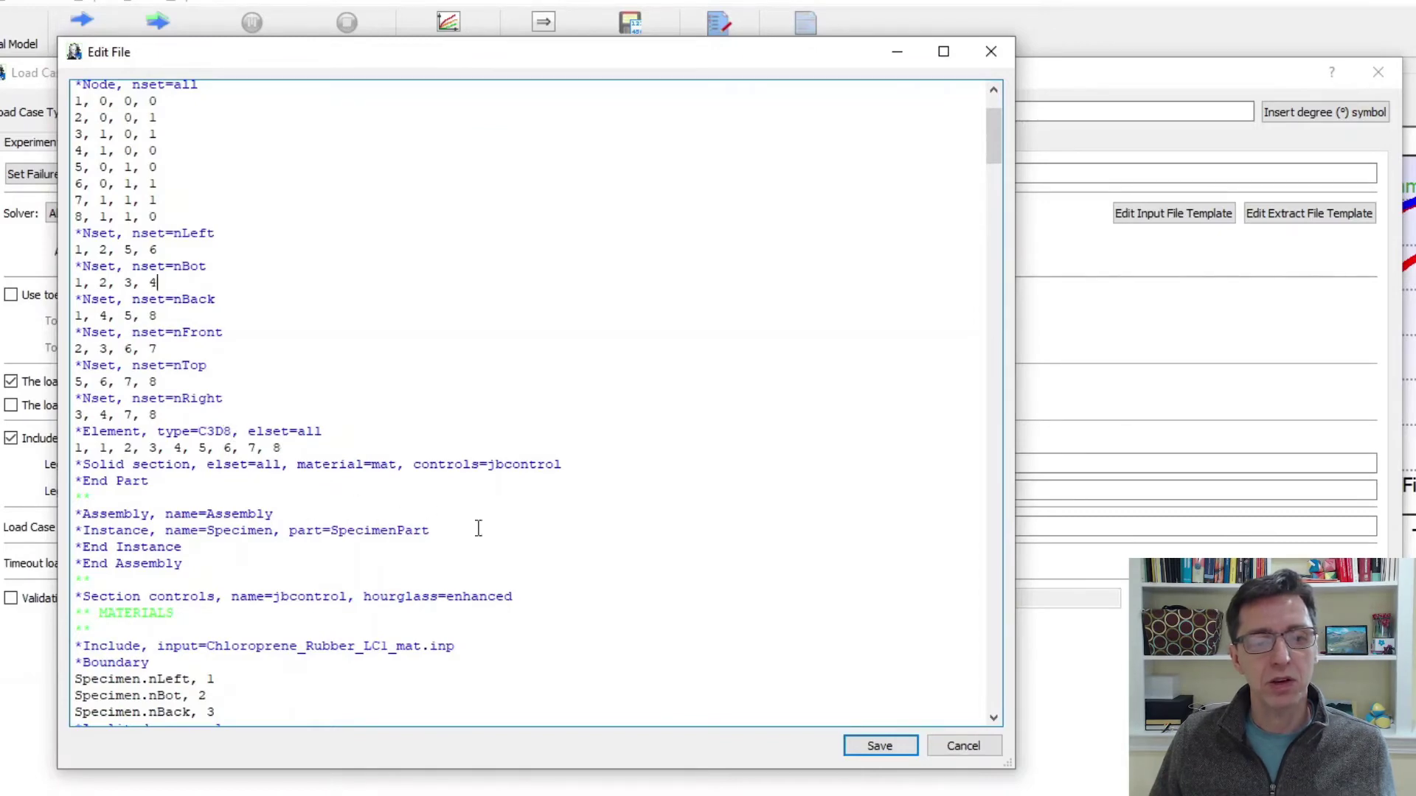
scroll(478, 528, down, 6)
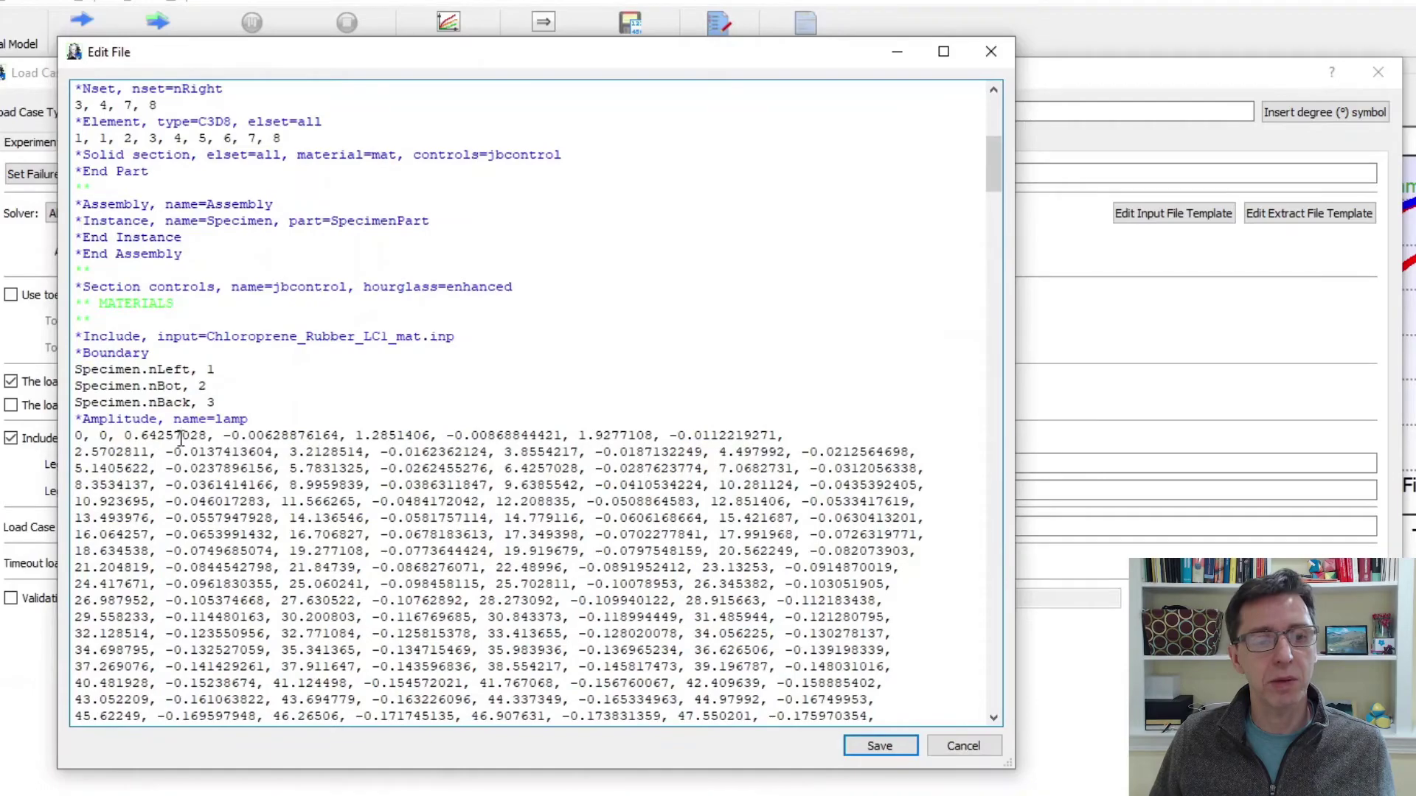
drag(992, 162, 994, 716)
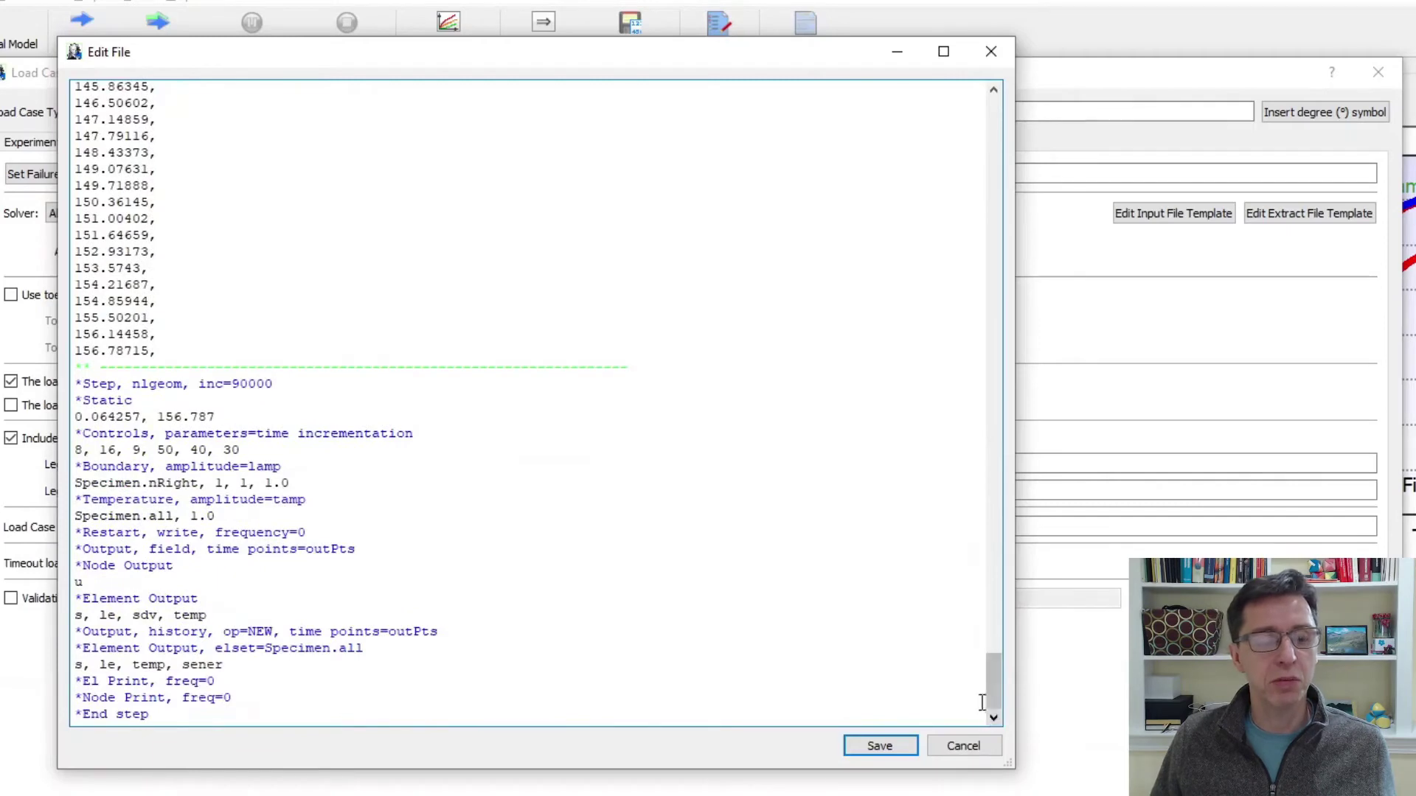
click(870, 747)
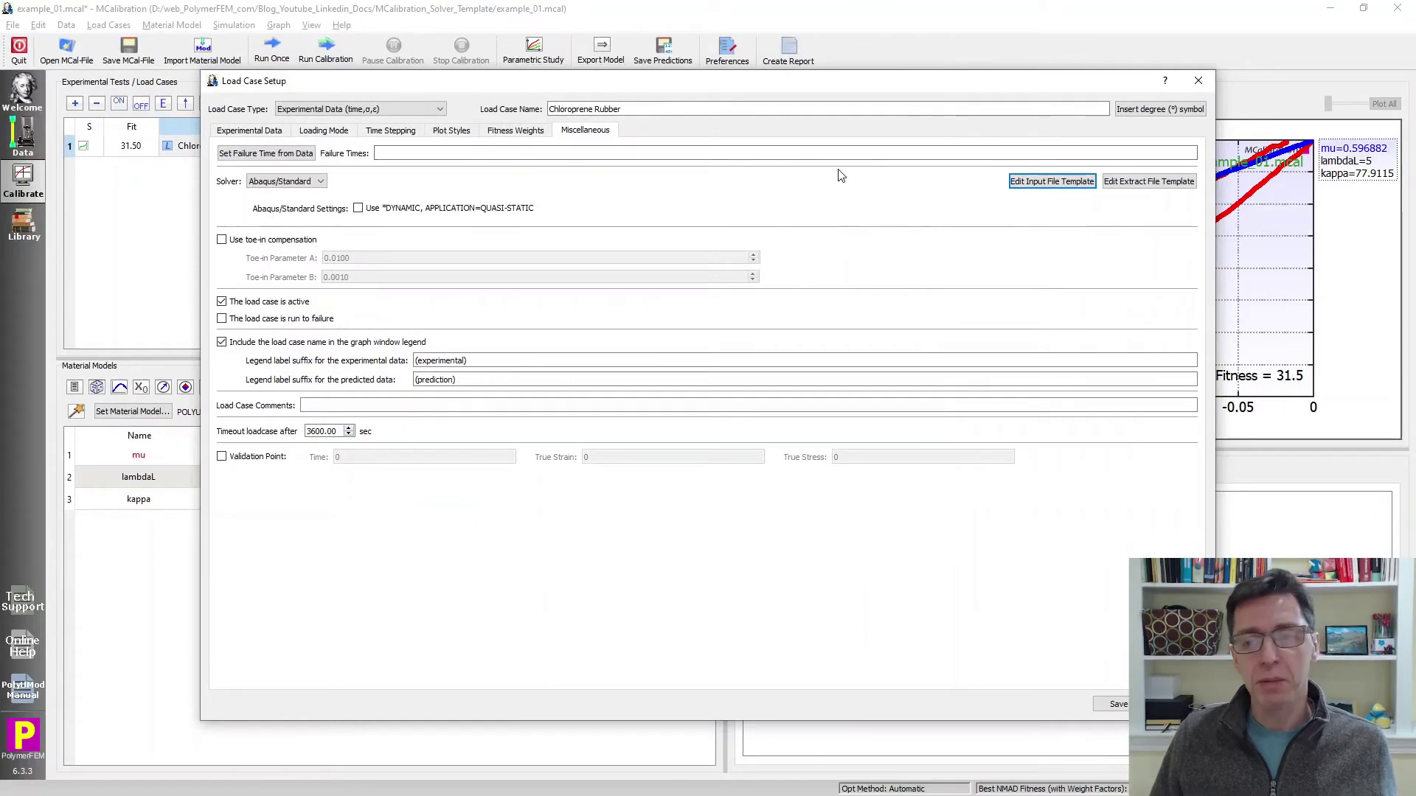
Step: Change the element type in the Abaqus input file template to C3D8H, and save the template, the load case and the MCal file
click(1052, 181)
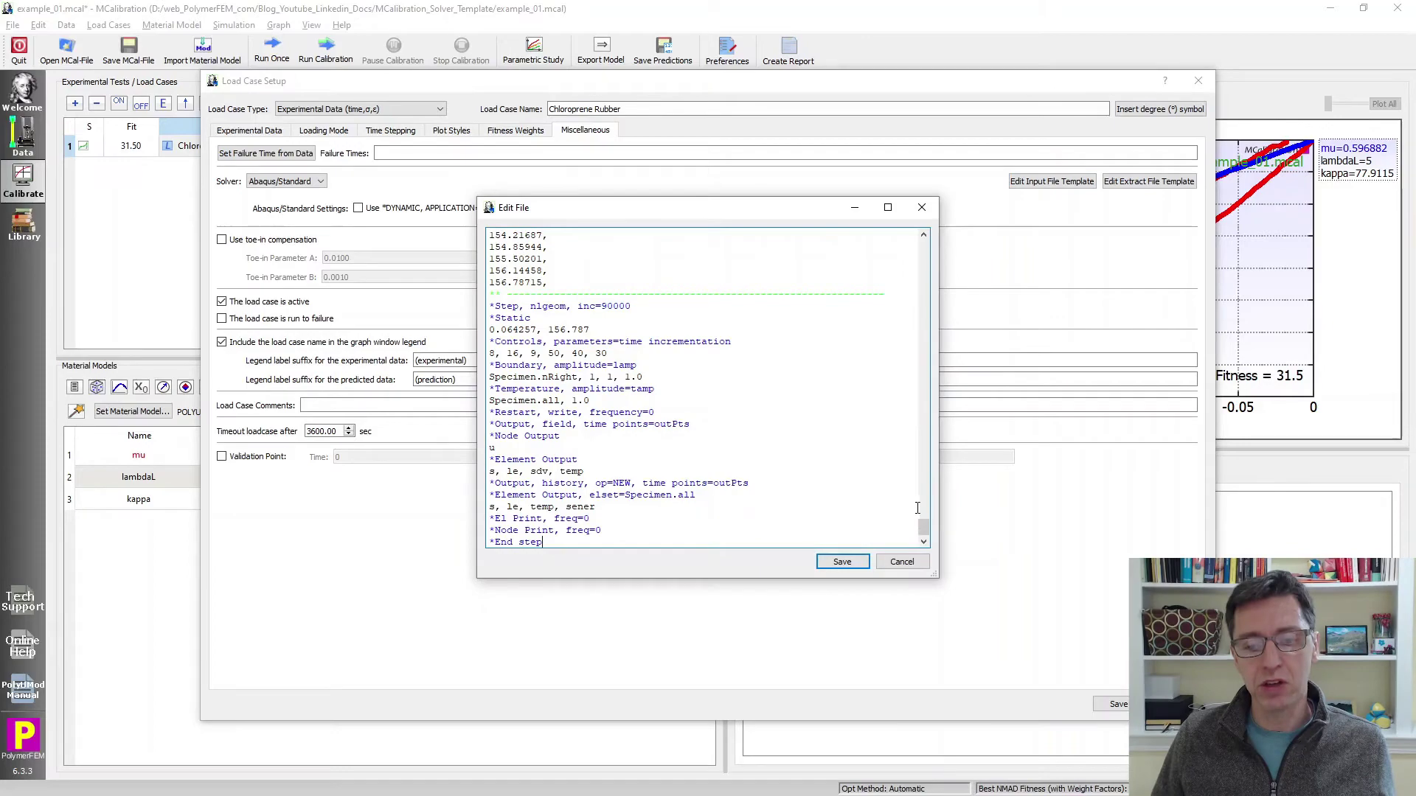
drag(924, 528, 923, 247)
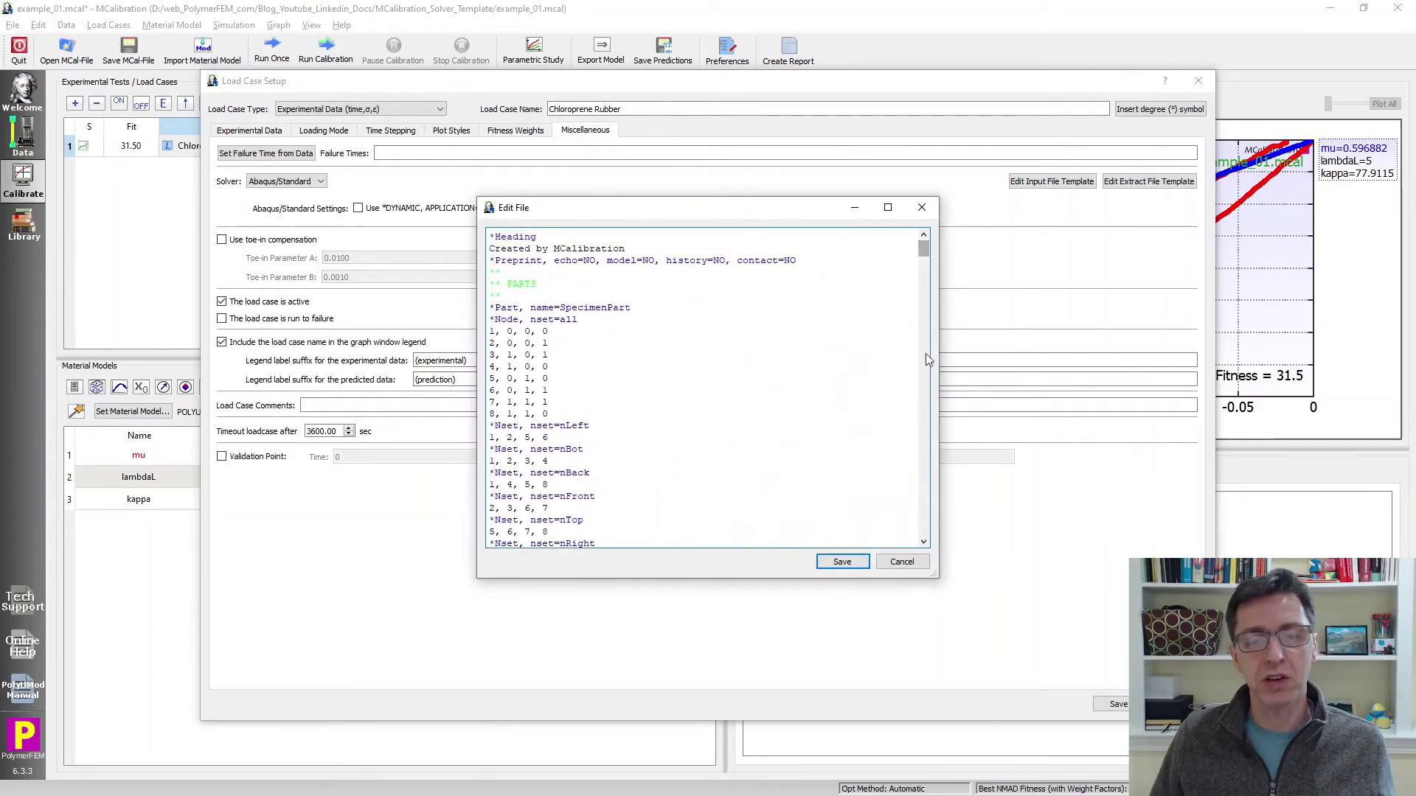
drag(931, 579, 1234, 672)
scroll(917, 526, down, 6)
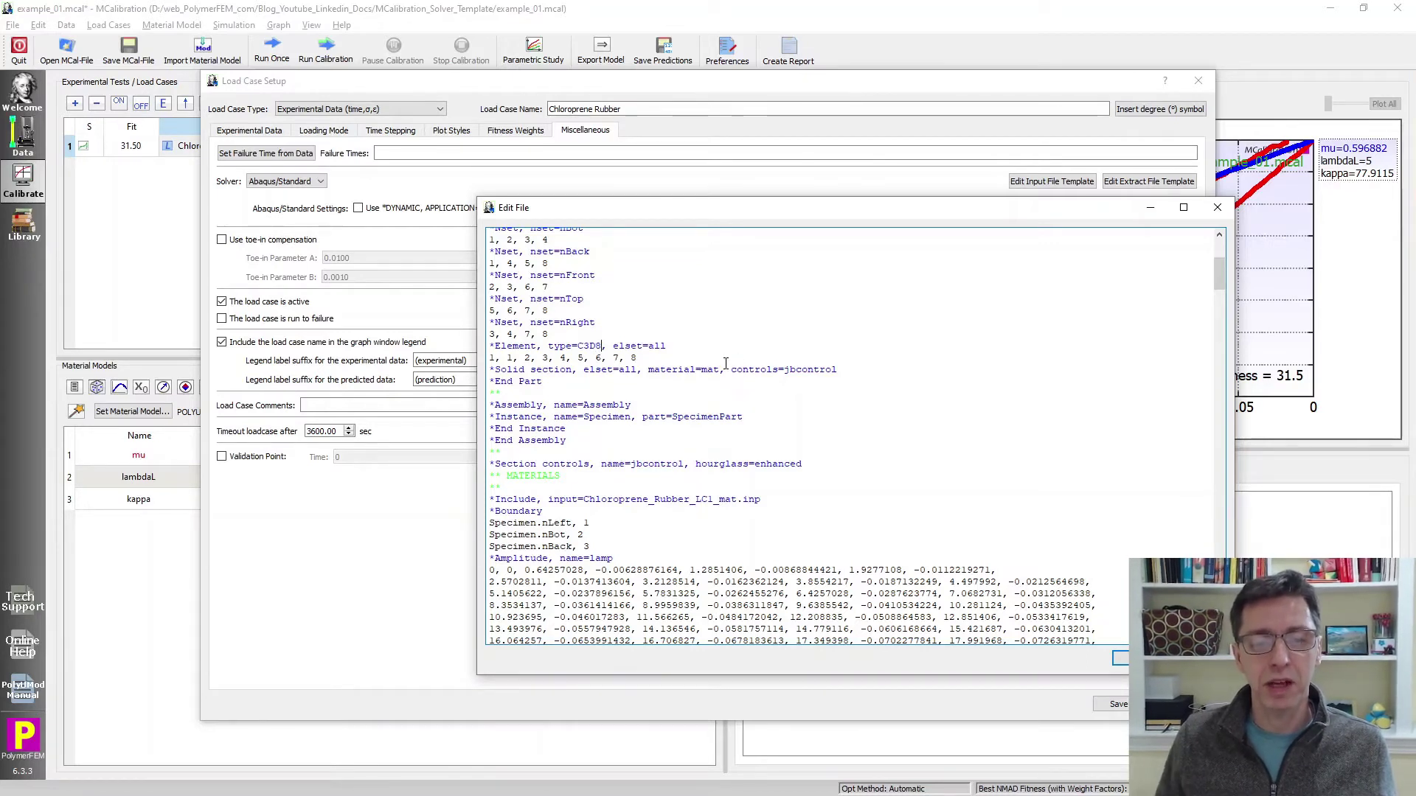
text(H)
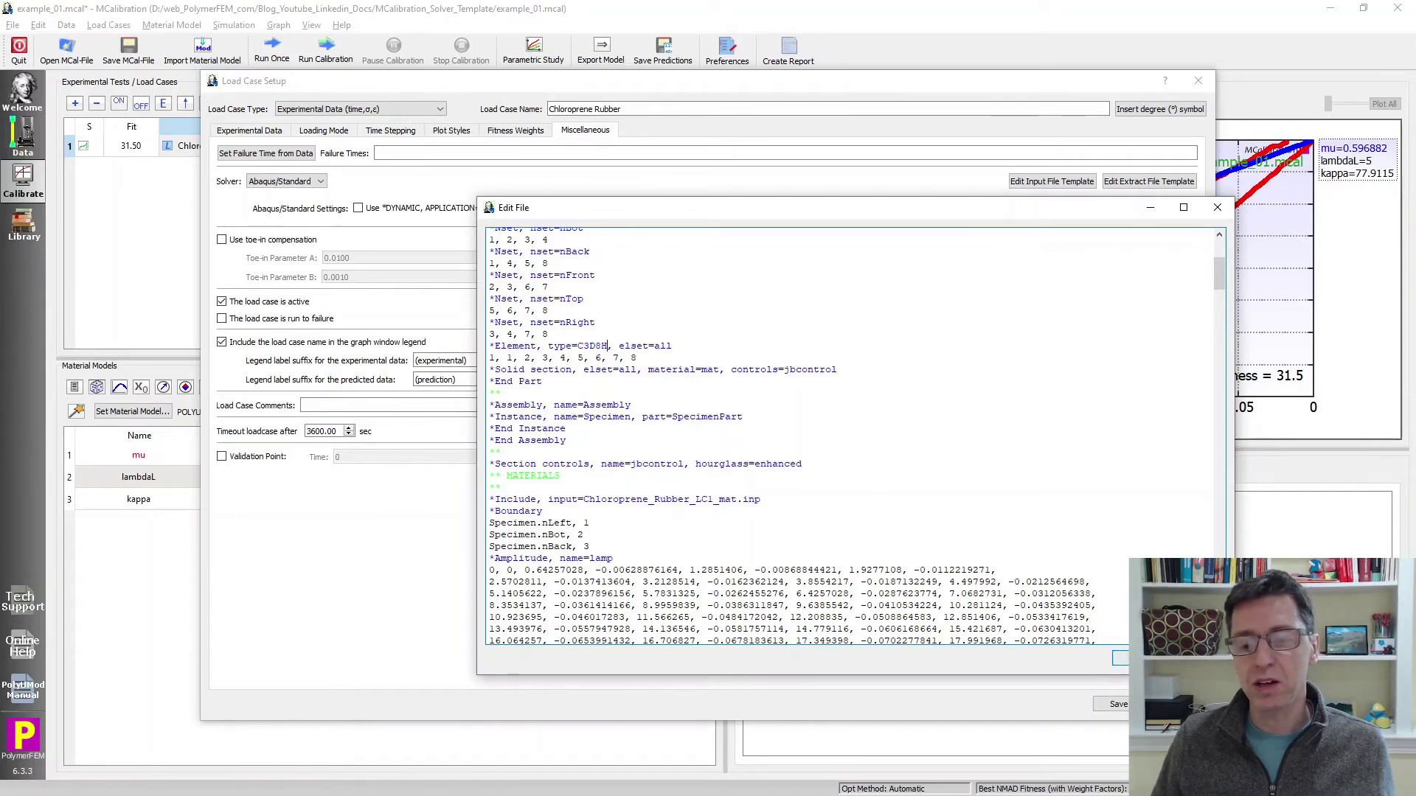
click(1121, 658)
click(1110, 704)
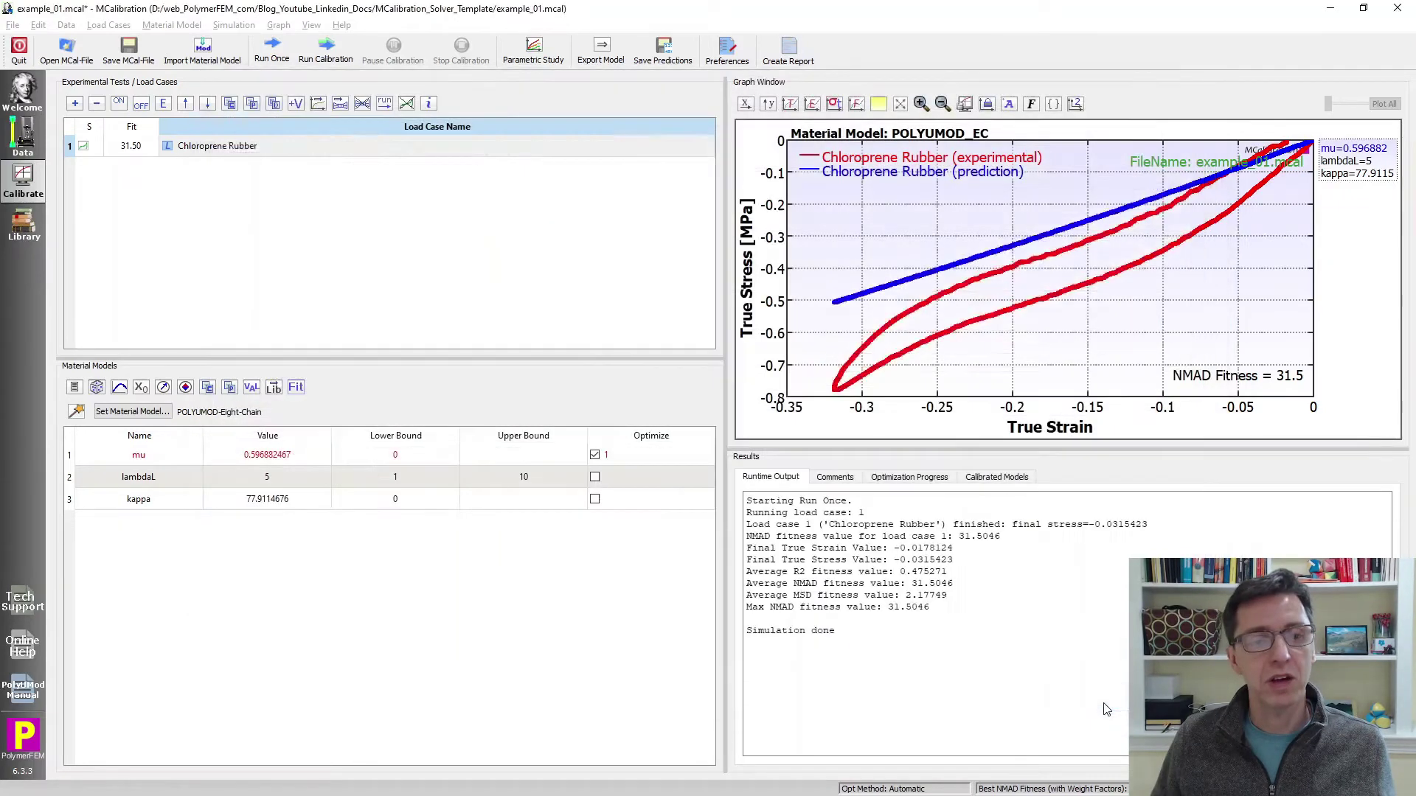
click(126, 50)
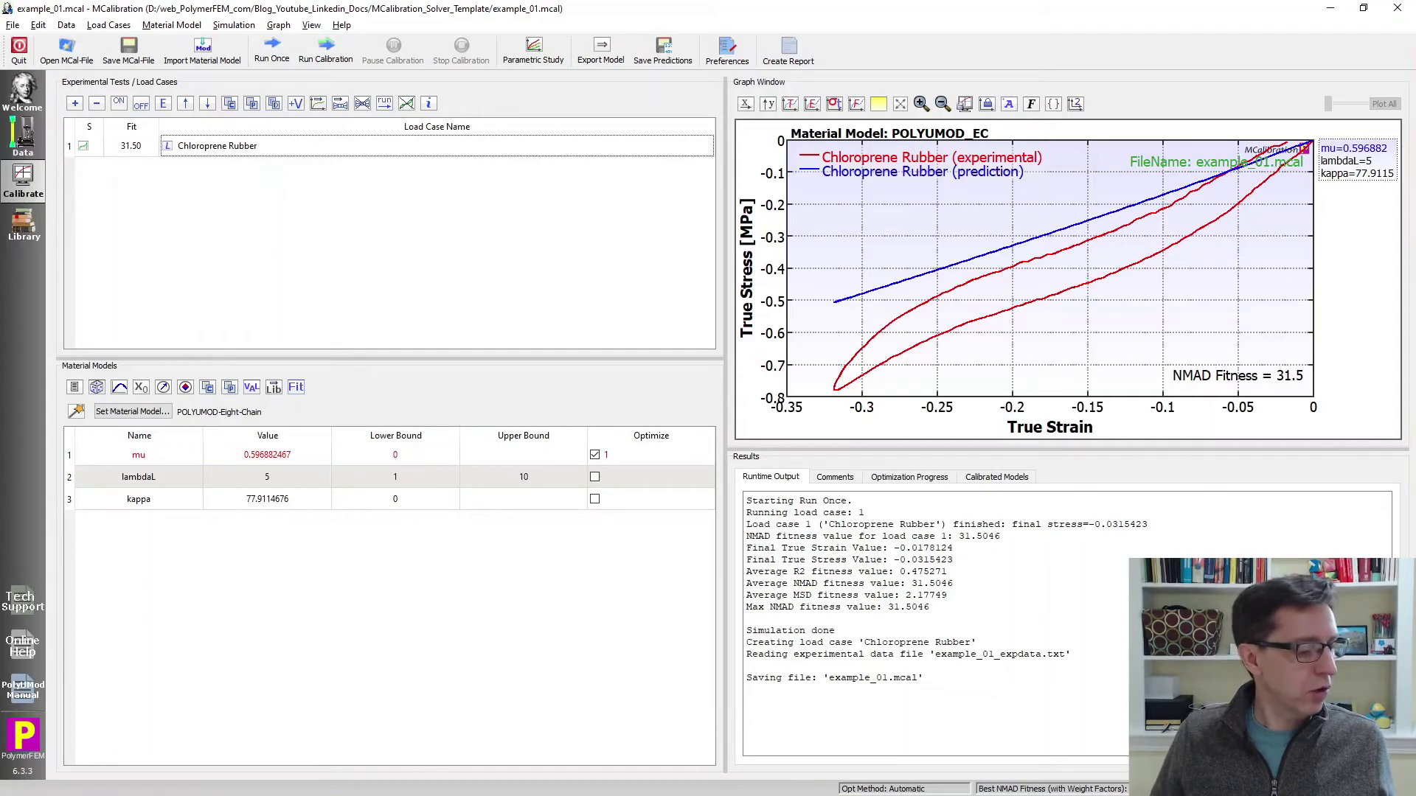
Step: Switch to File Explorer and open example_01.mcal from the MCalibration_Solver_Template folder in Notepad++
key(alt+Tab)
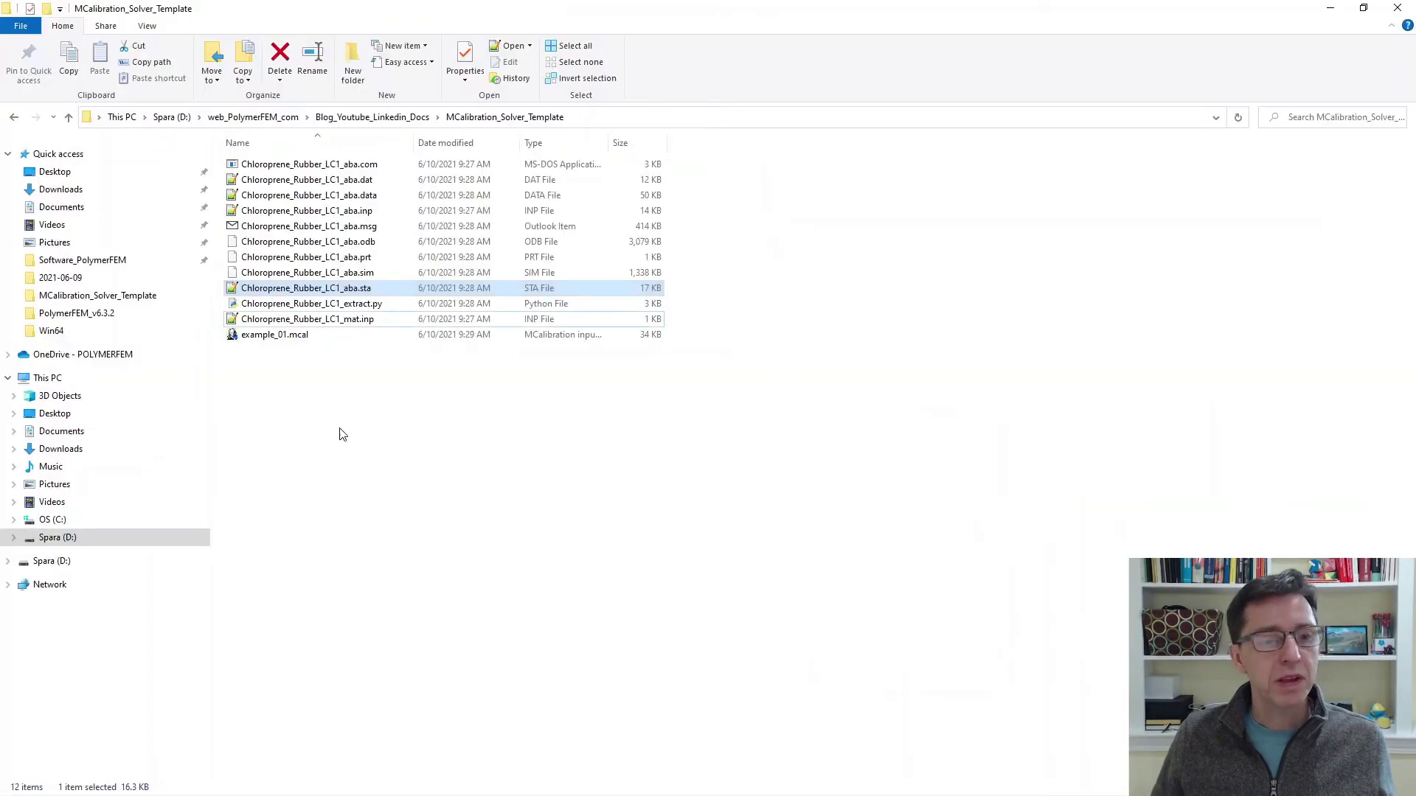
click(314, 336)
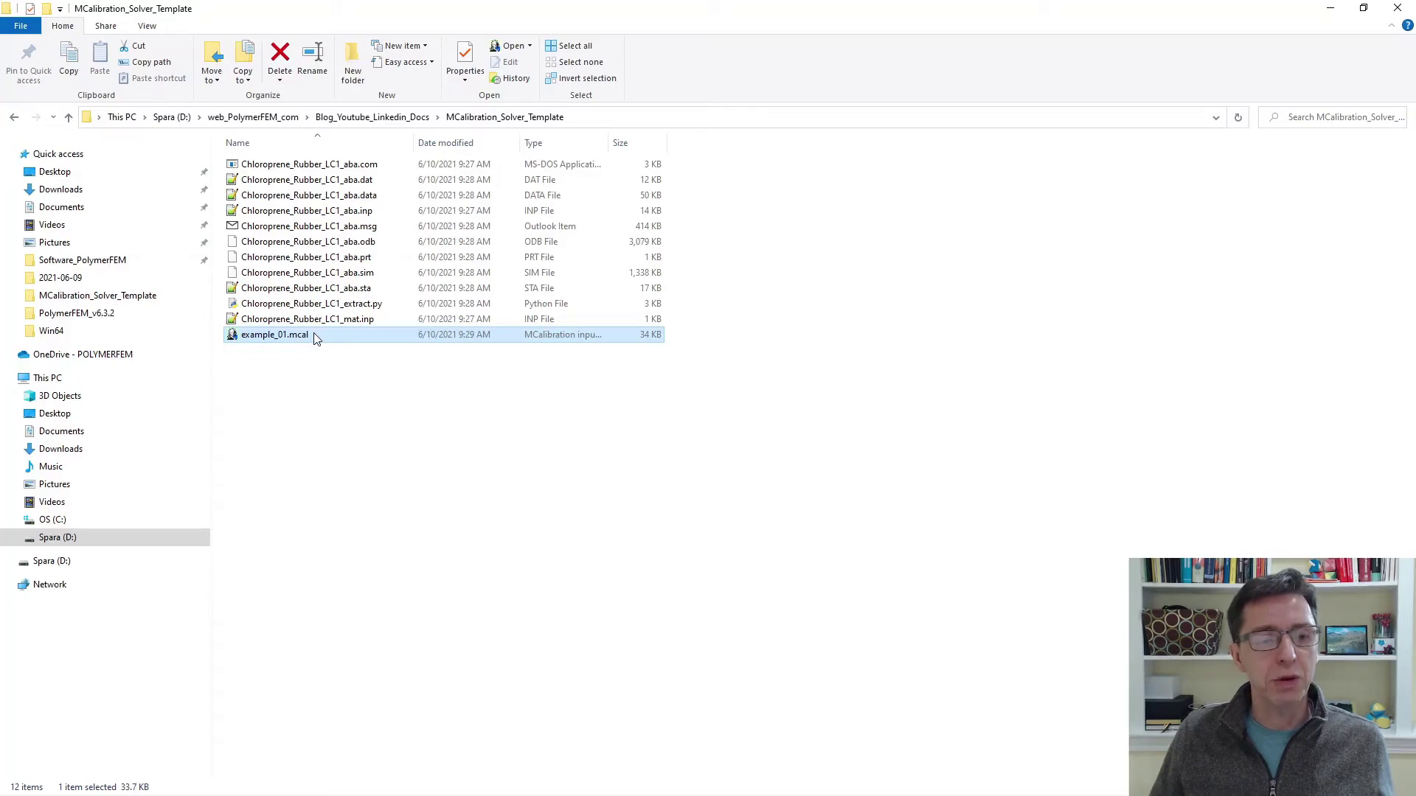
right_click(315, 336)
click(408, 428)
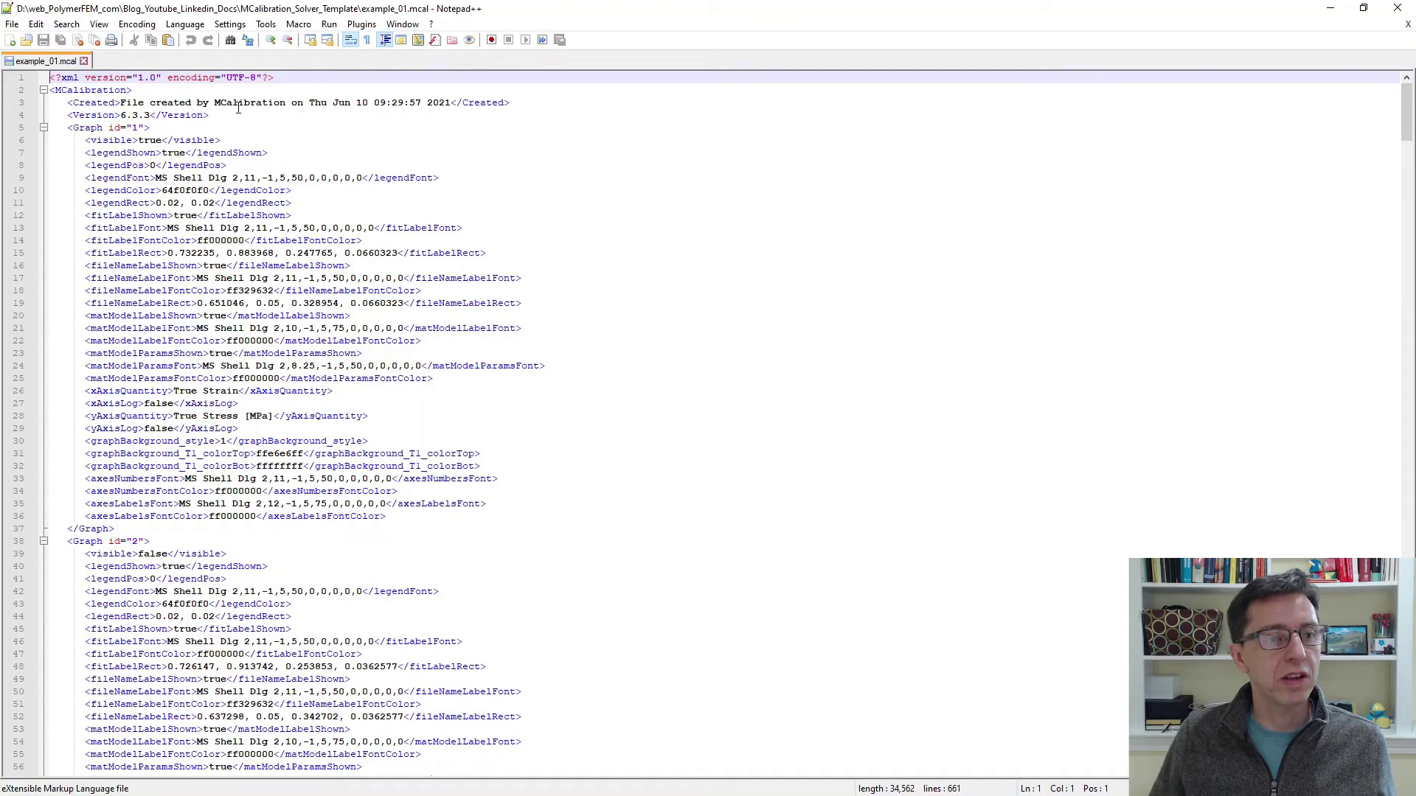
Step: Collapse graph blocks 1 and 2 and the load case's experimental time, strain and stress data blocks in the XML file
click(44, 128)
click(43, 140)
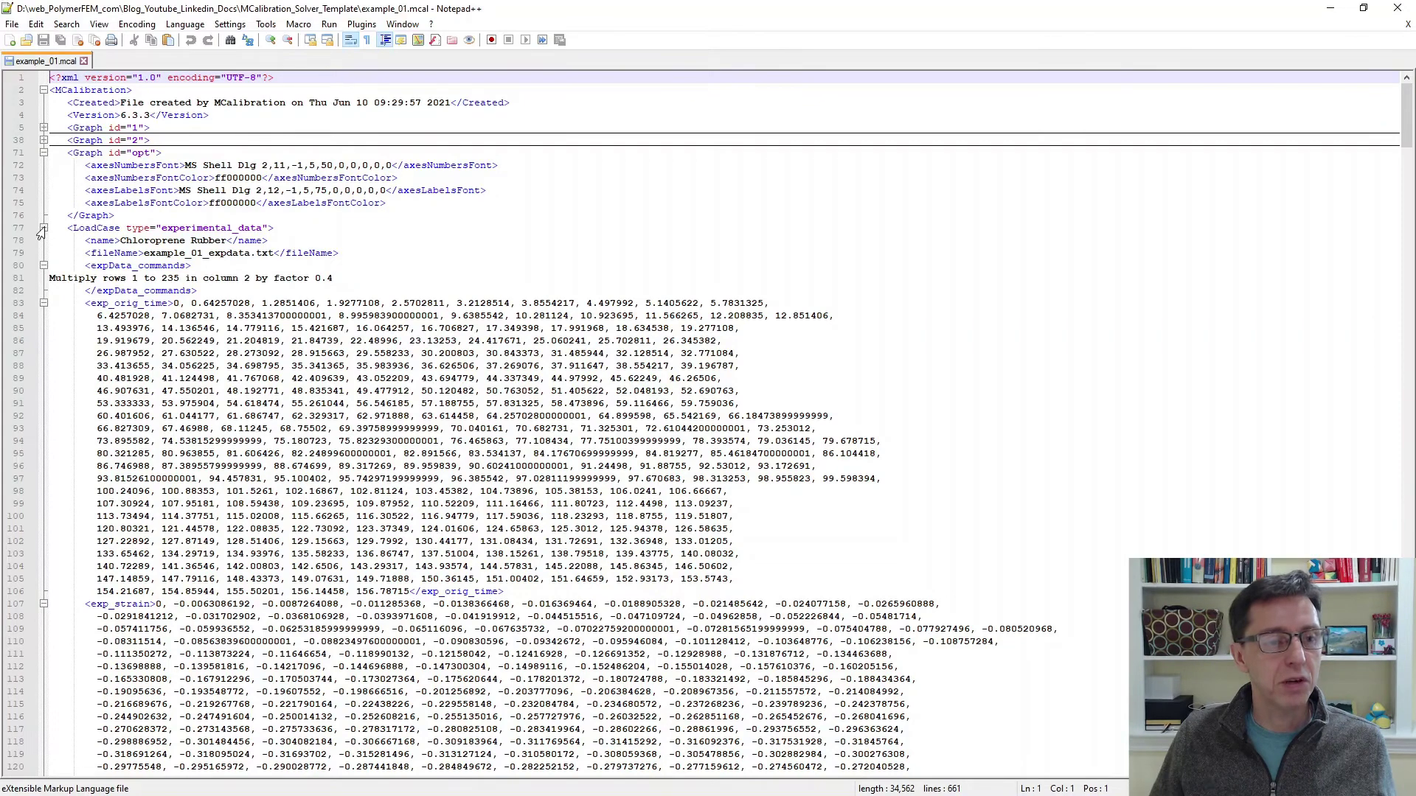
click(44, 303)
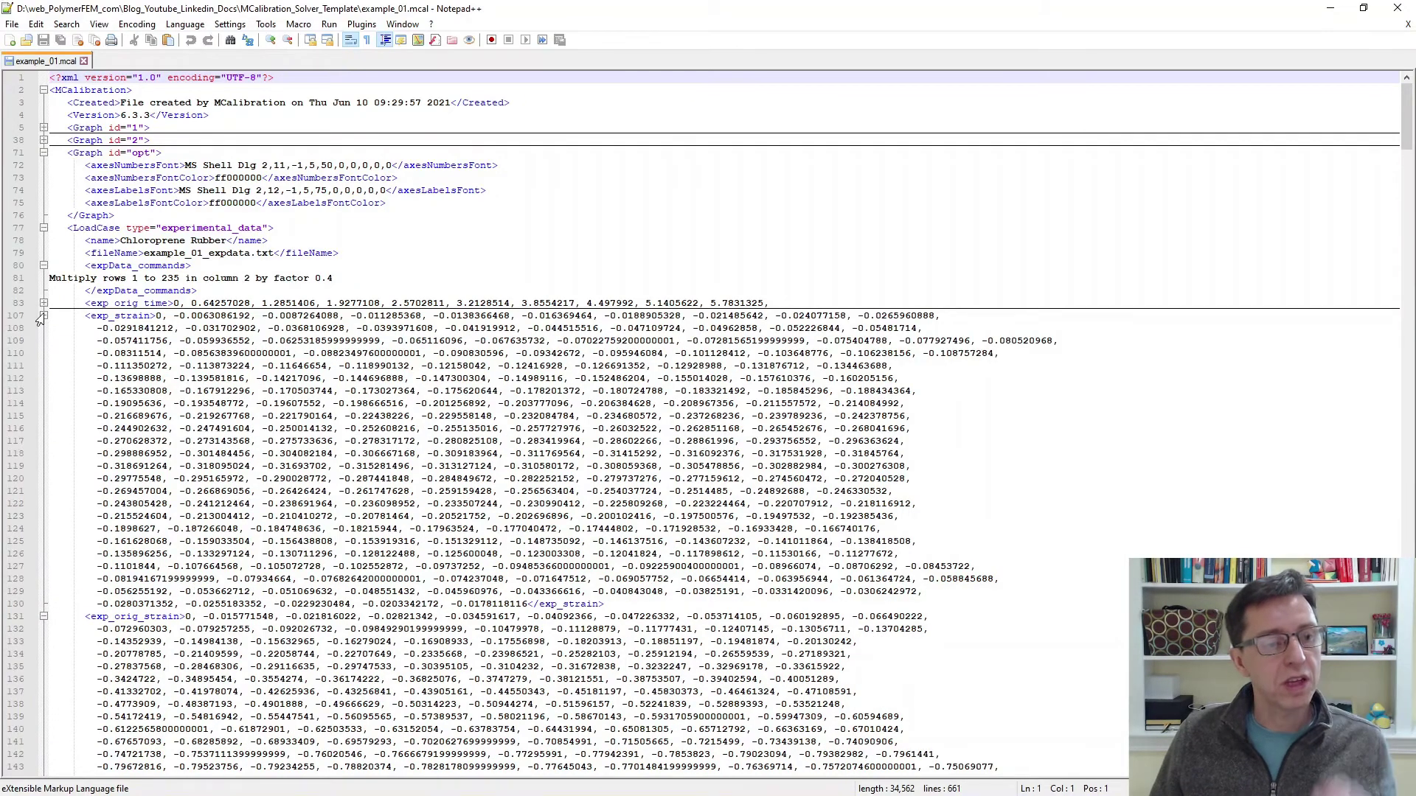
click(44, 316)
click(43, 328)
drag(72, 229, 120, 232)
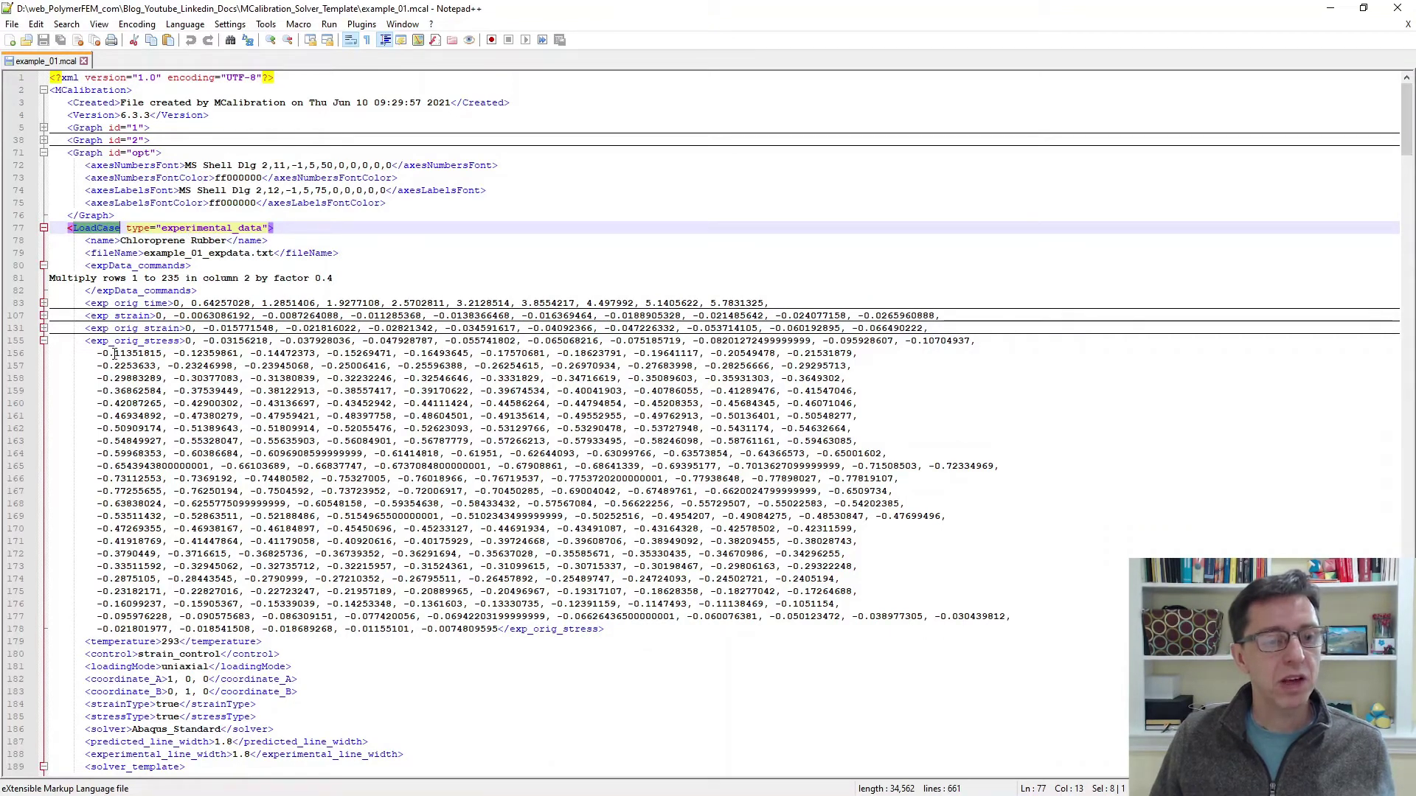
click(42, 343)
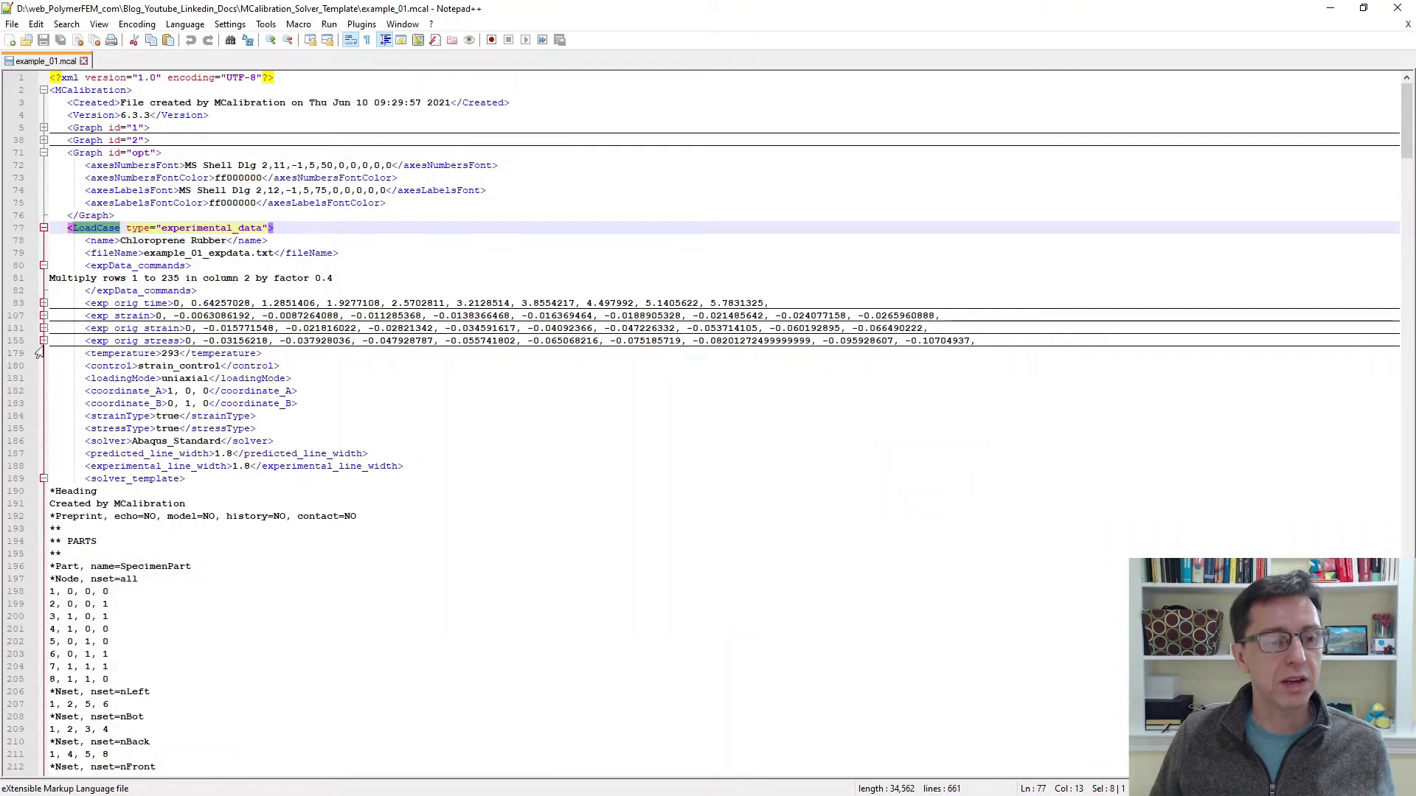
Step: Examine the solver_template section and its element type line in the saved calibration file, and close Notepad++
scroll(39, 350, down, 3)
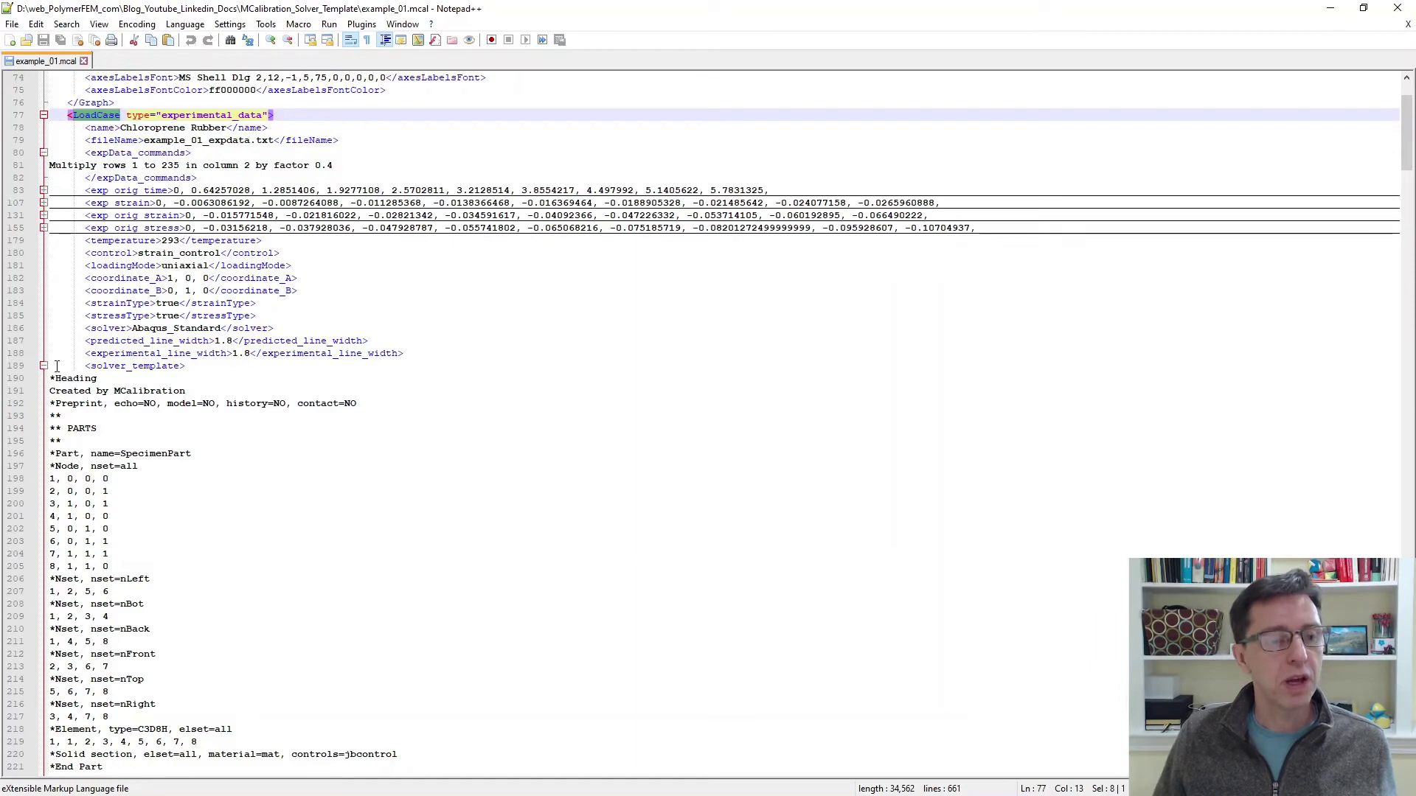
drag(57, 366, 283, 555)
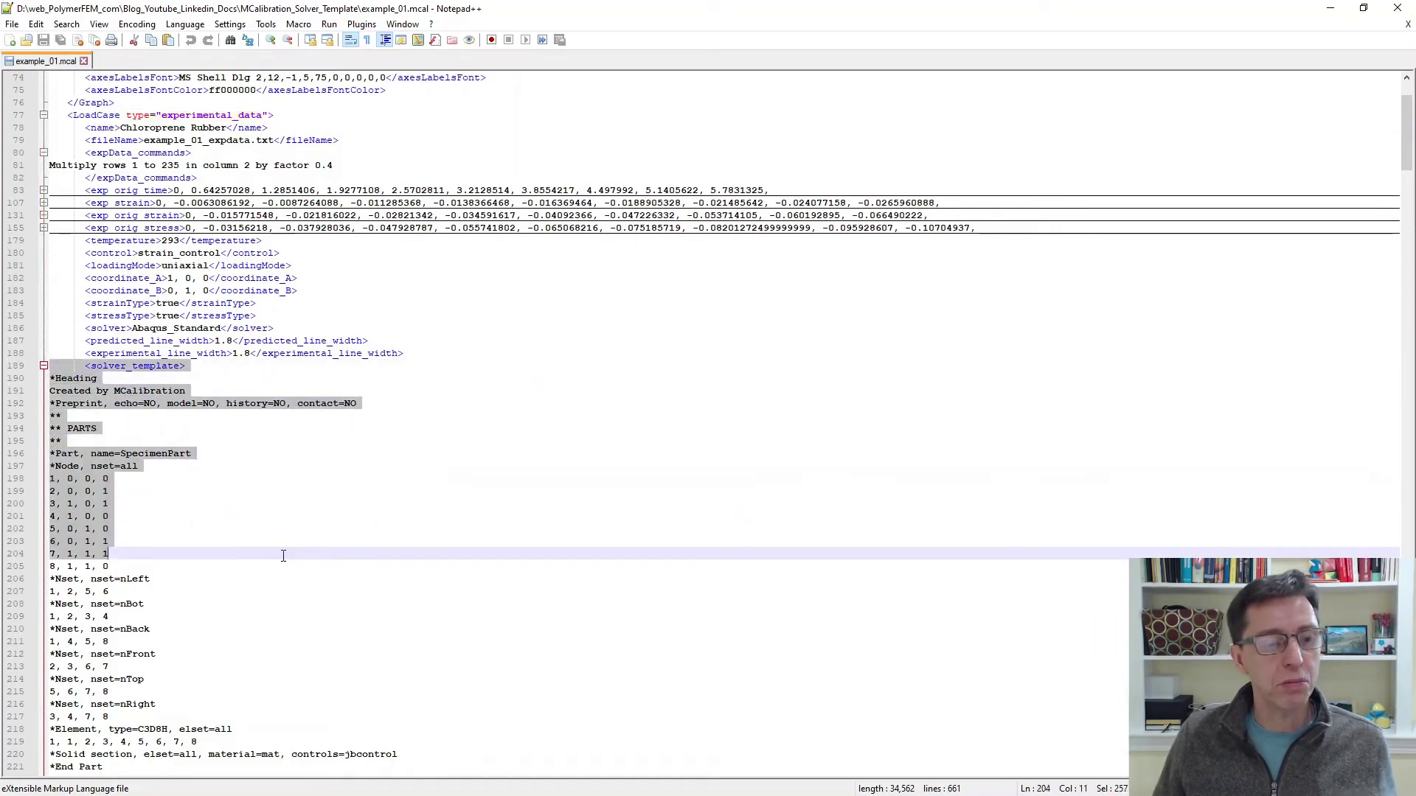
scroll(284, 555, down, 1)
scroll(283, 555, down, 2)
drag(159, 623, 167, 622)
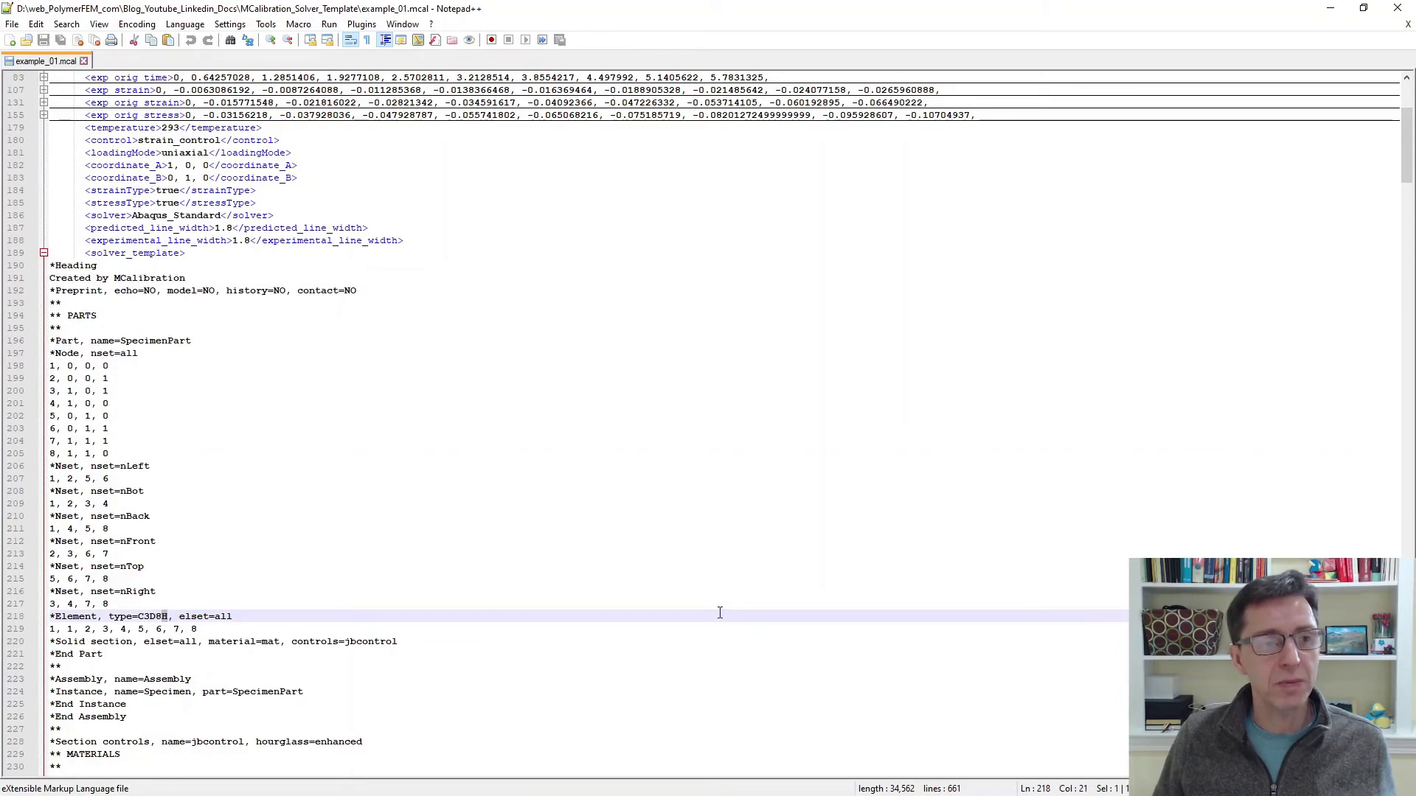
click(83, 61)
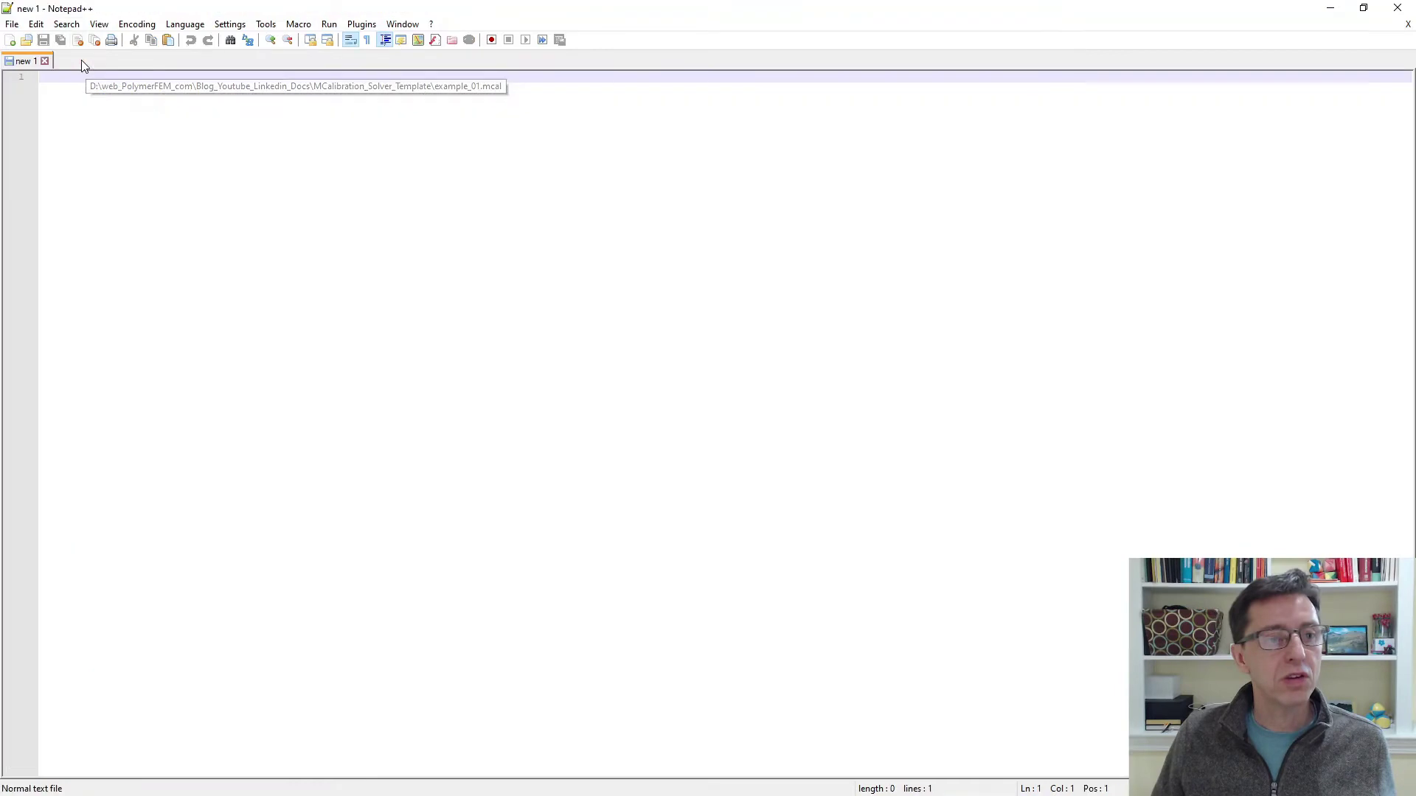
click(1397, 7)
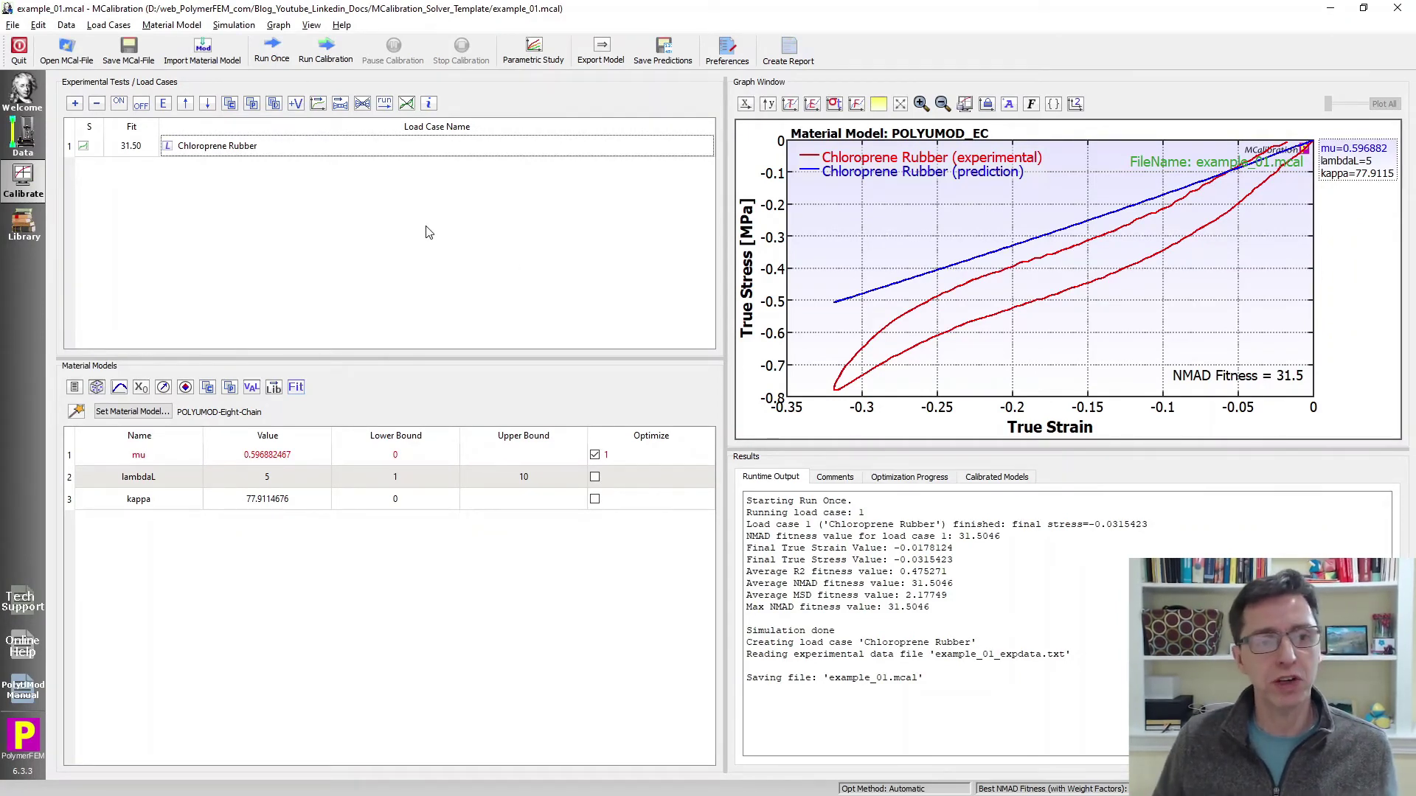
Step: Open the Chloroprene Rubber load case's input file template using the saved version, check its element definition and cancel the editor
double_click(325, 144)
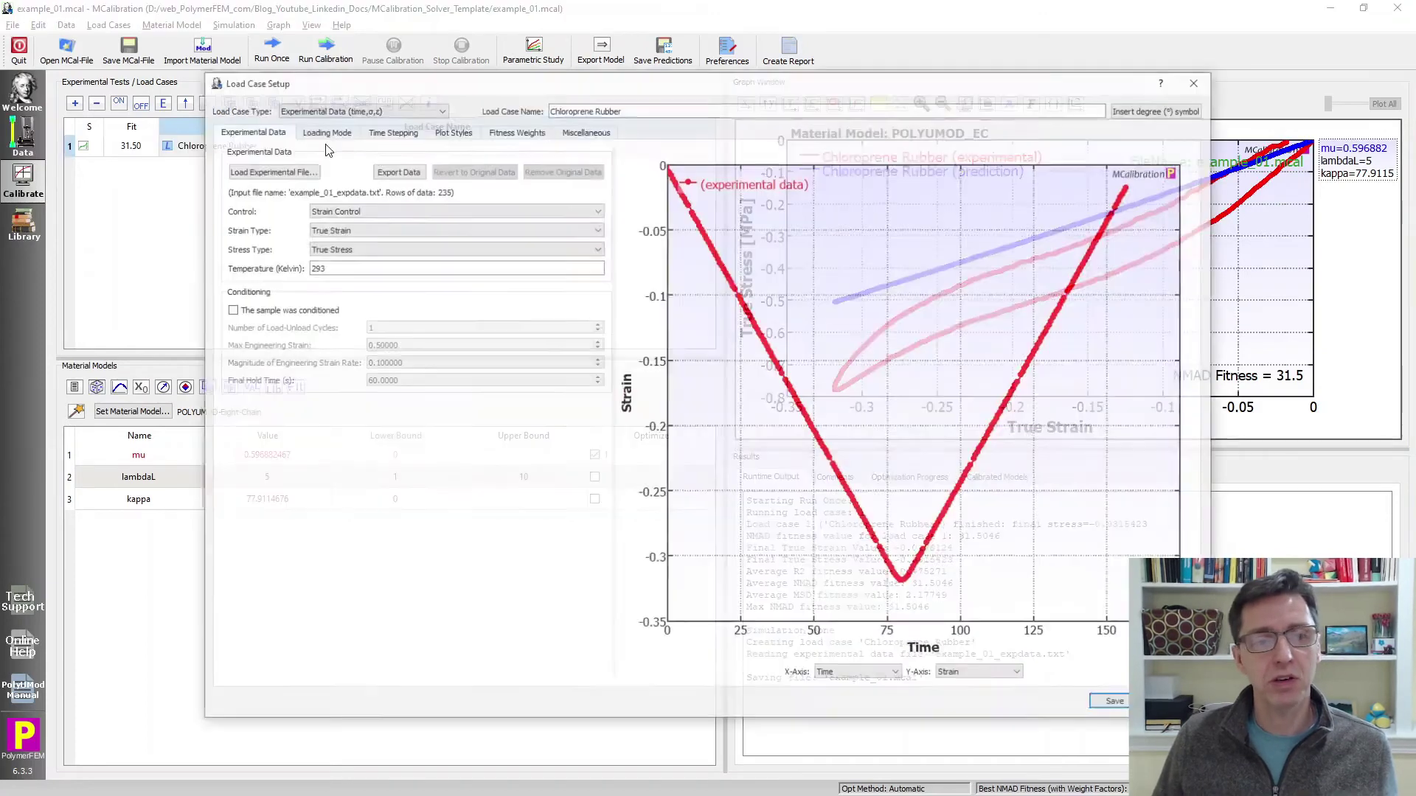
click(573, 131)
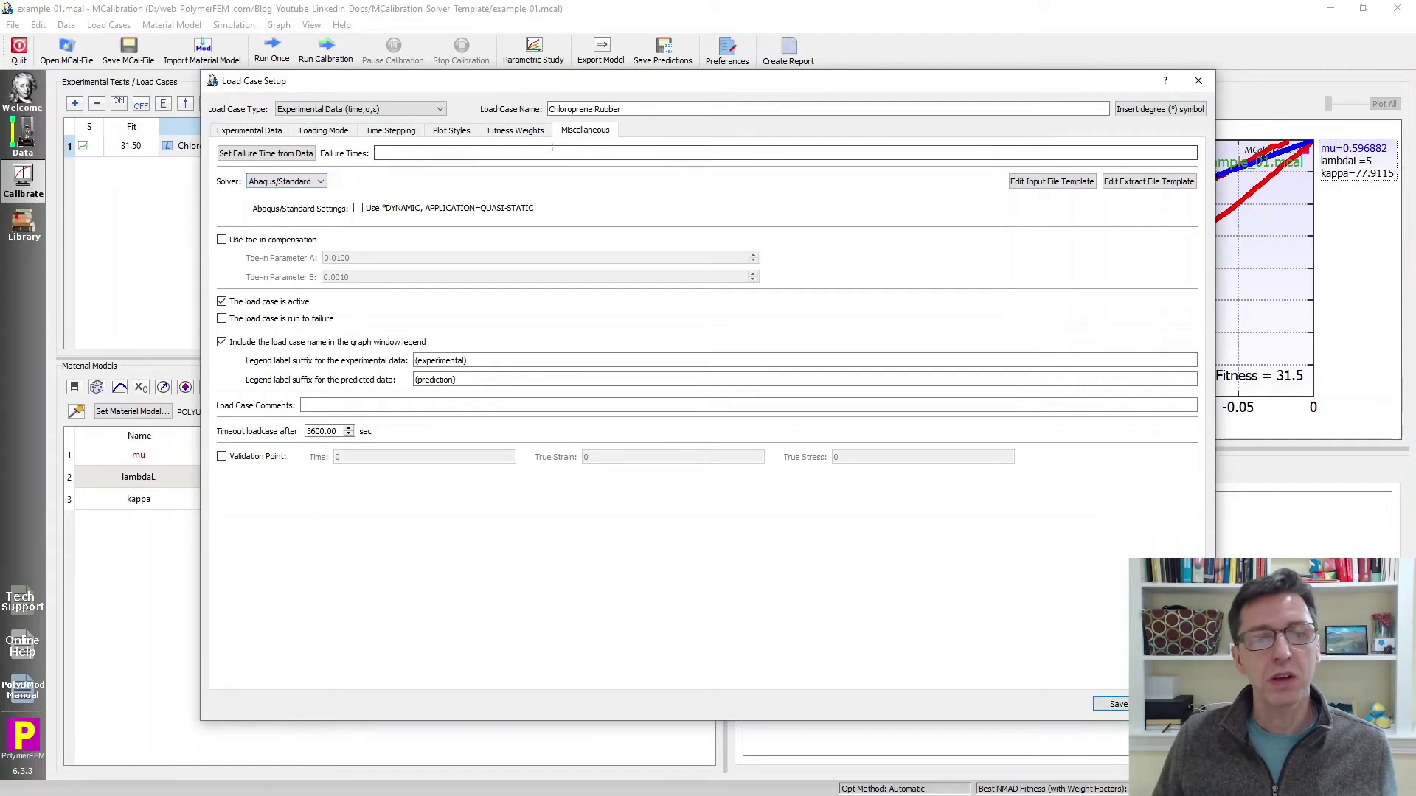
click(1041, 192)
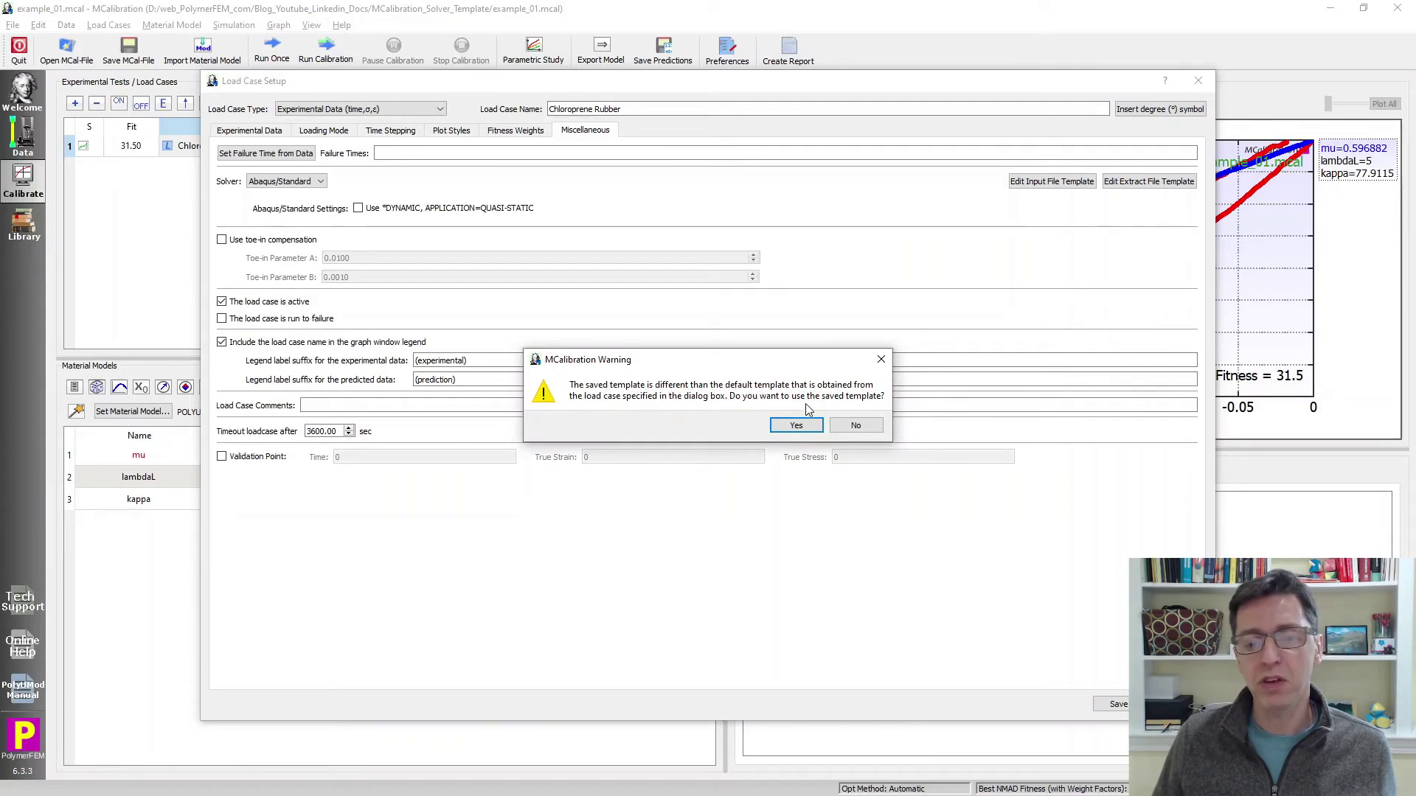
click(795, 425)
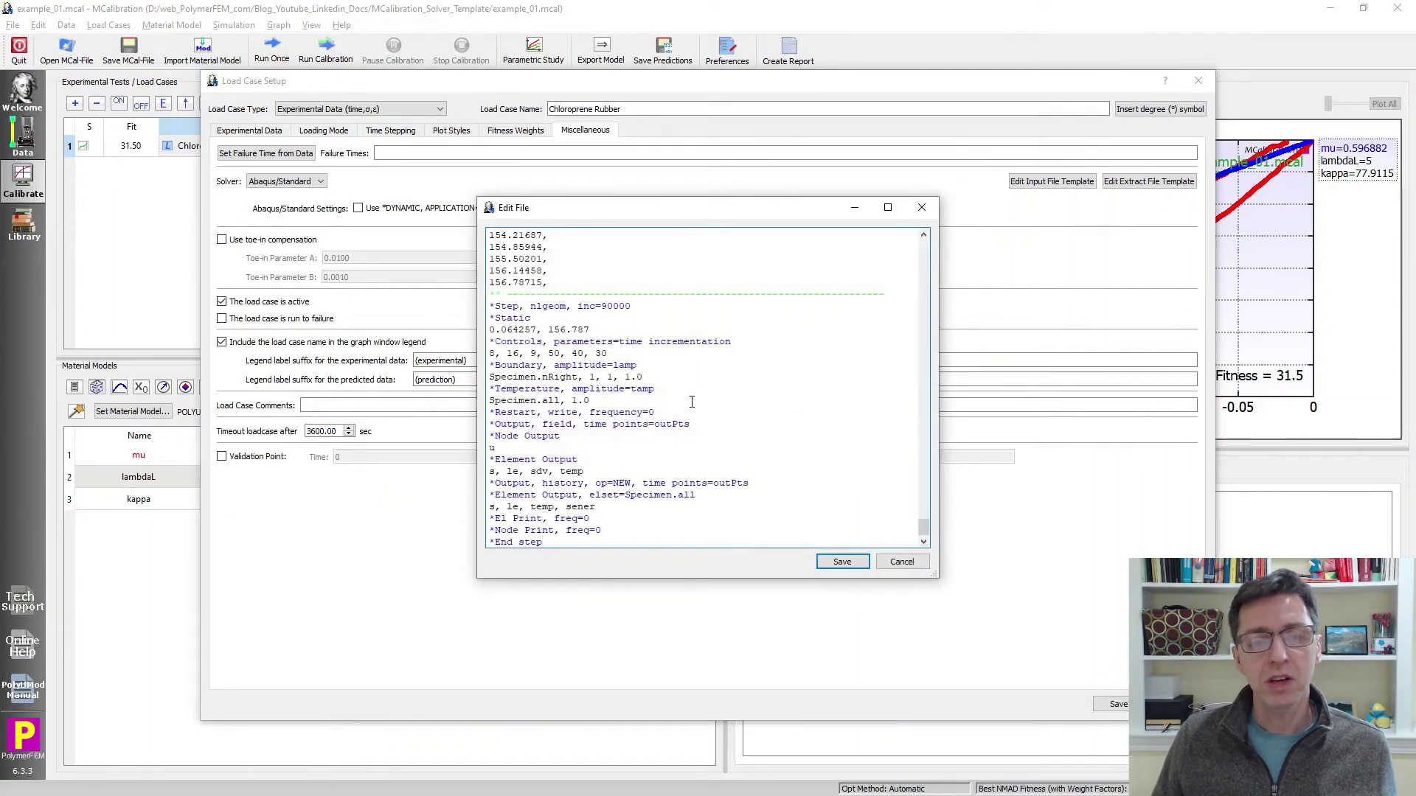
drag(924, 531, 889, 263)
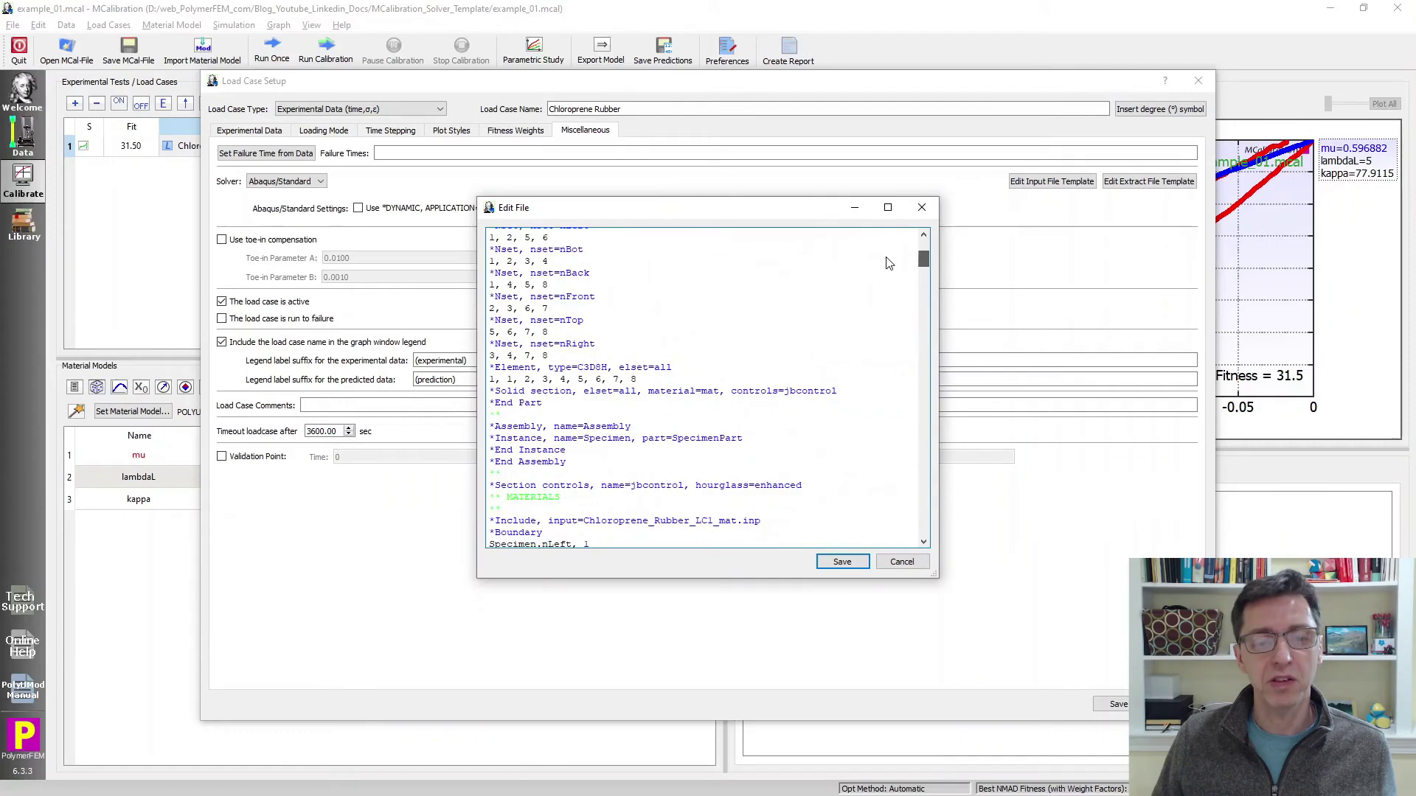
click(902, 566)
Step: Reopen the Abaqus input file template with the default version instead of the saved one, and save it
click(1016, 181)
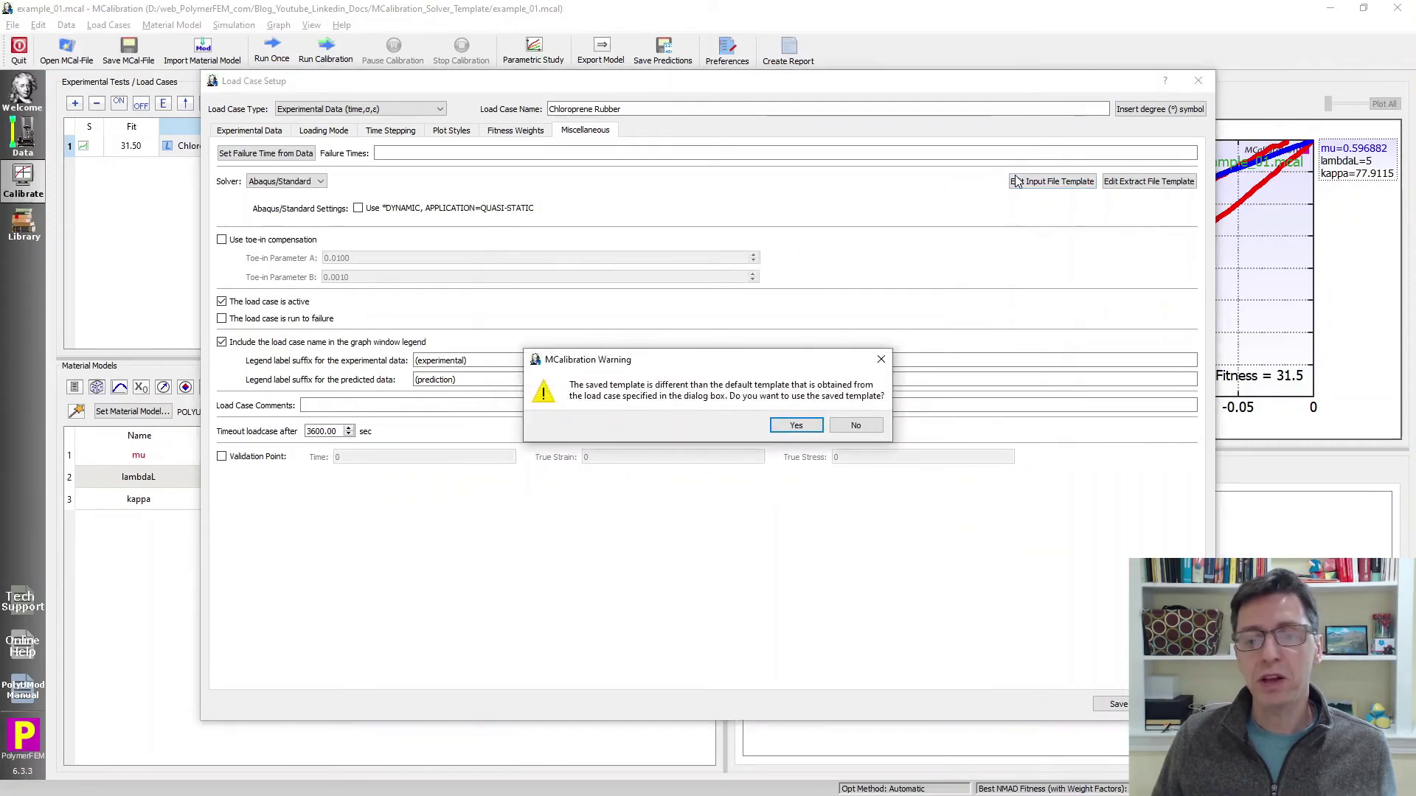
click(854, 427)
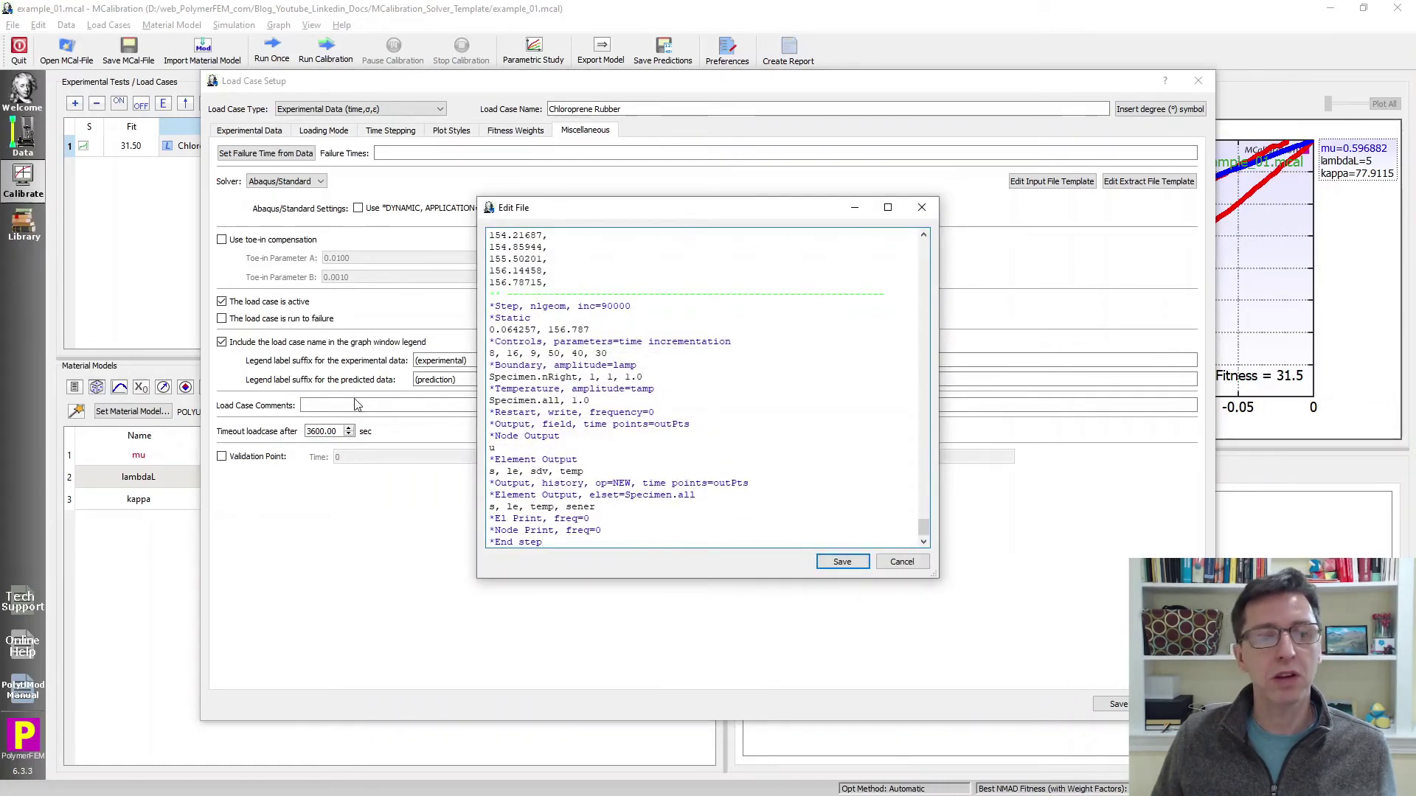
click(857, 567)
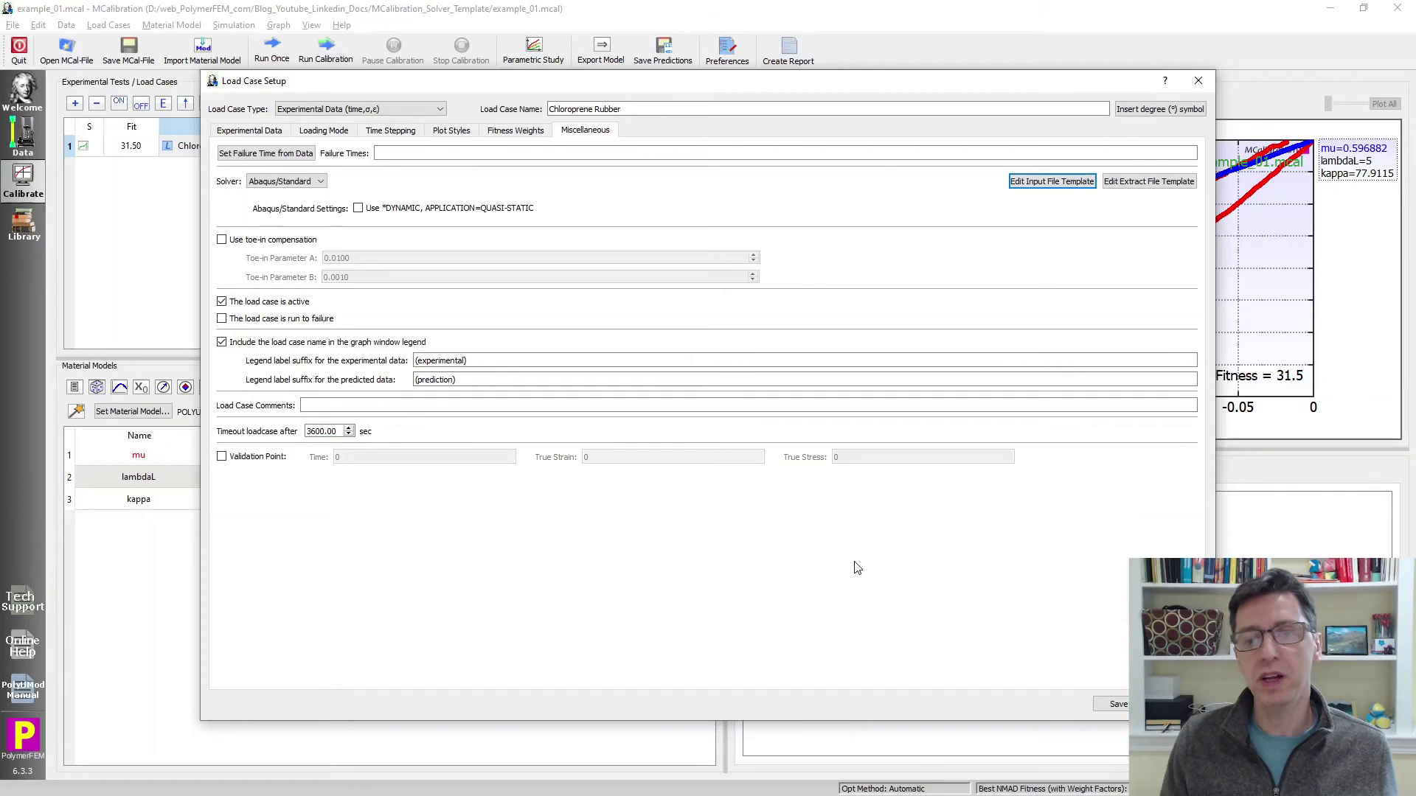
click(1020, 185)
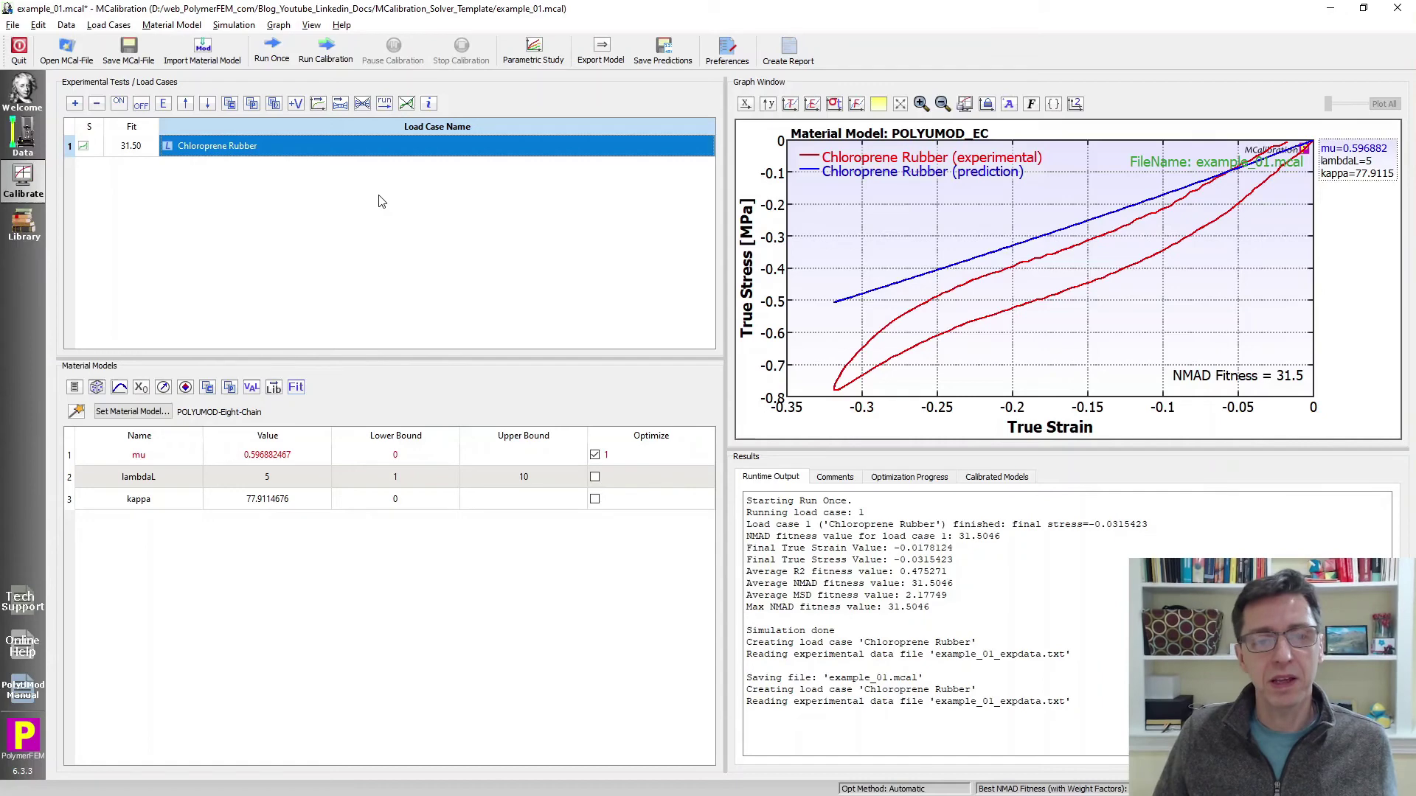
Step: Set the solver to ANSYS in the Chloroprene Rubber load case's miscellaneous settings
double_click(343, 155)
click(569, 137)
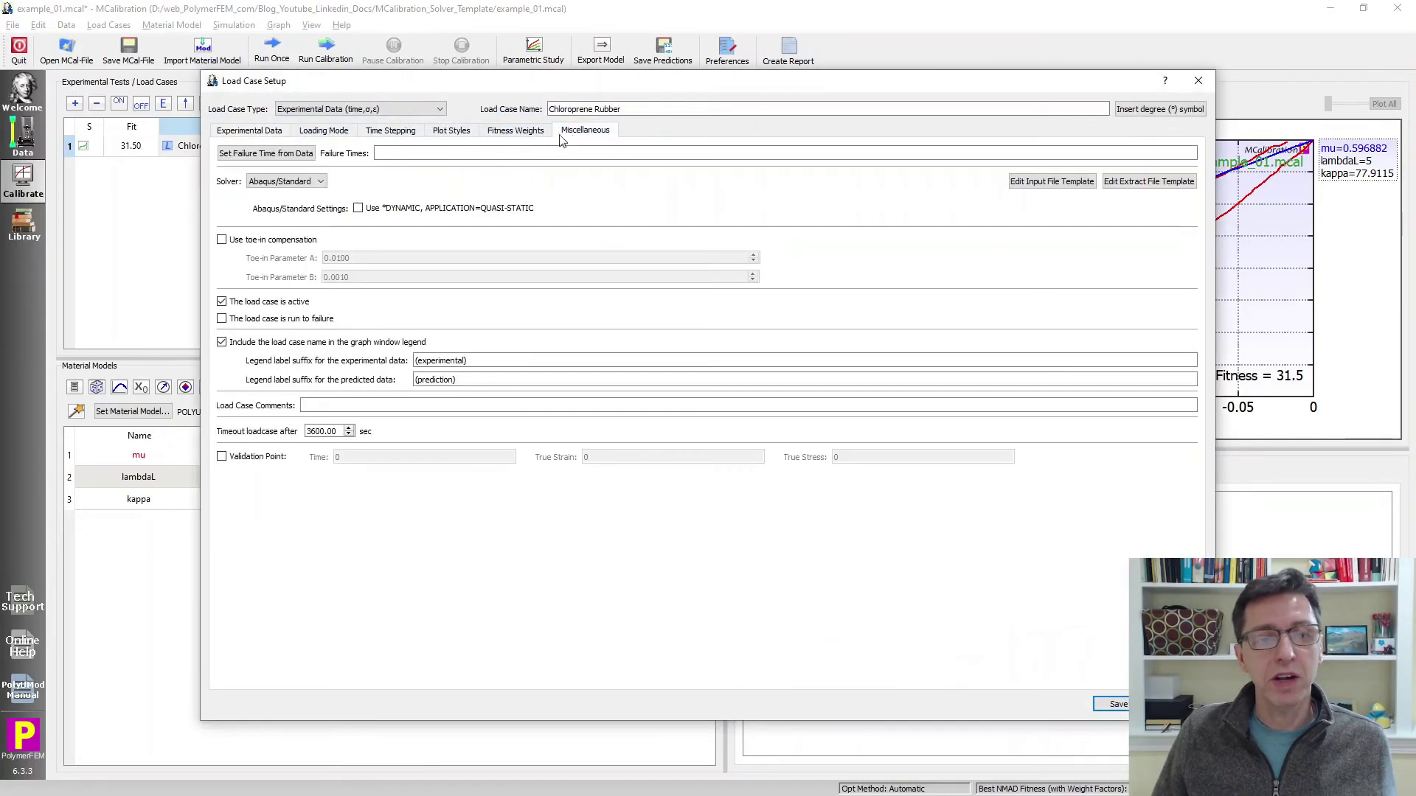
click(318, 181)
click(295, 232)
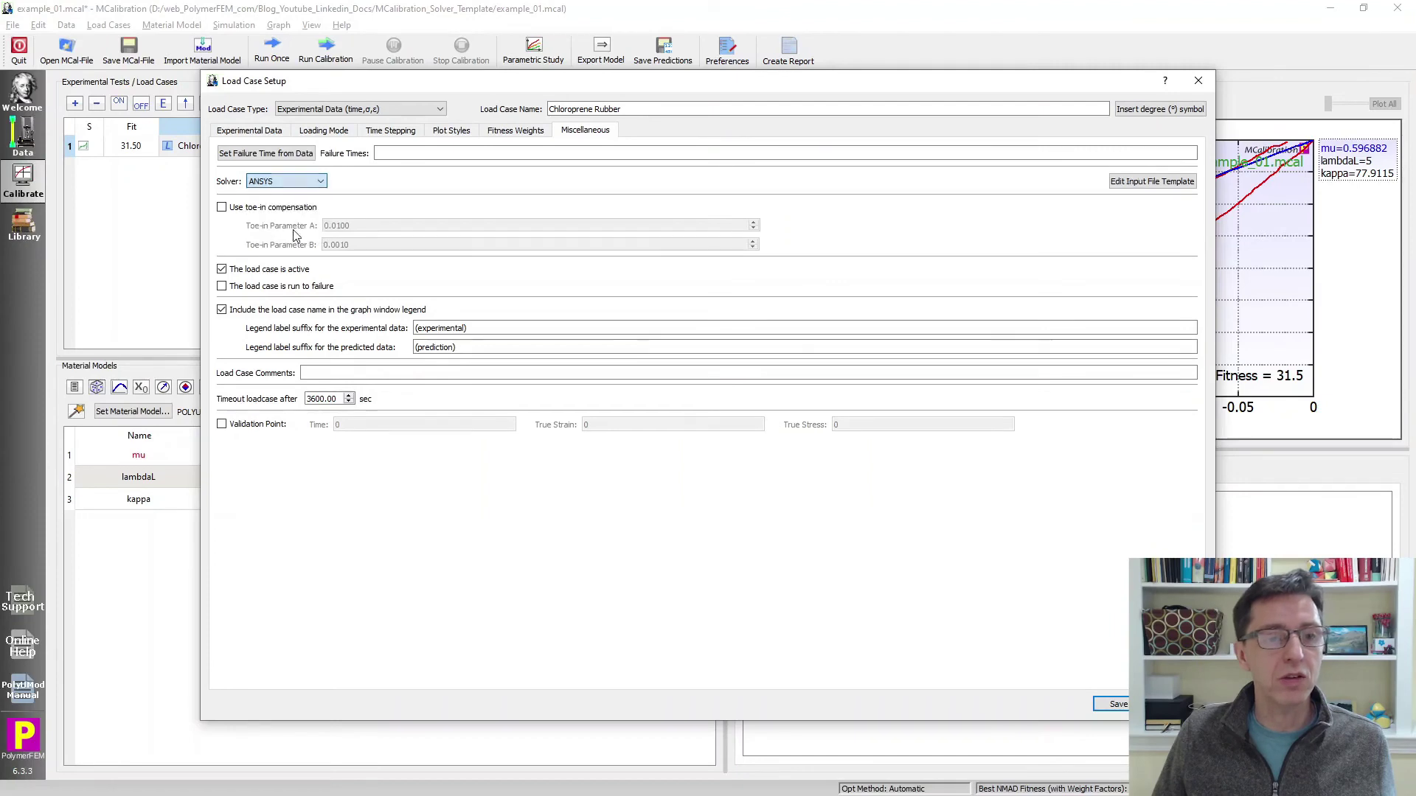
Step: Examine the ANSYS input file template's nodes, elements, material, node sets and output commands in an enlarged editor, and cancel it
click(1155, 183)
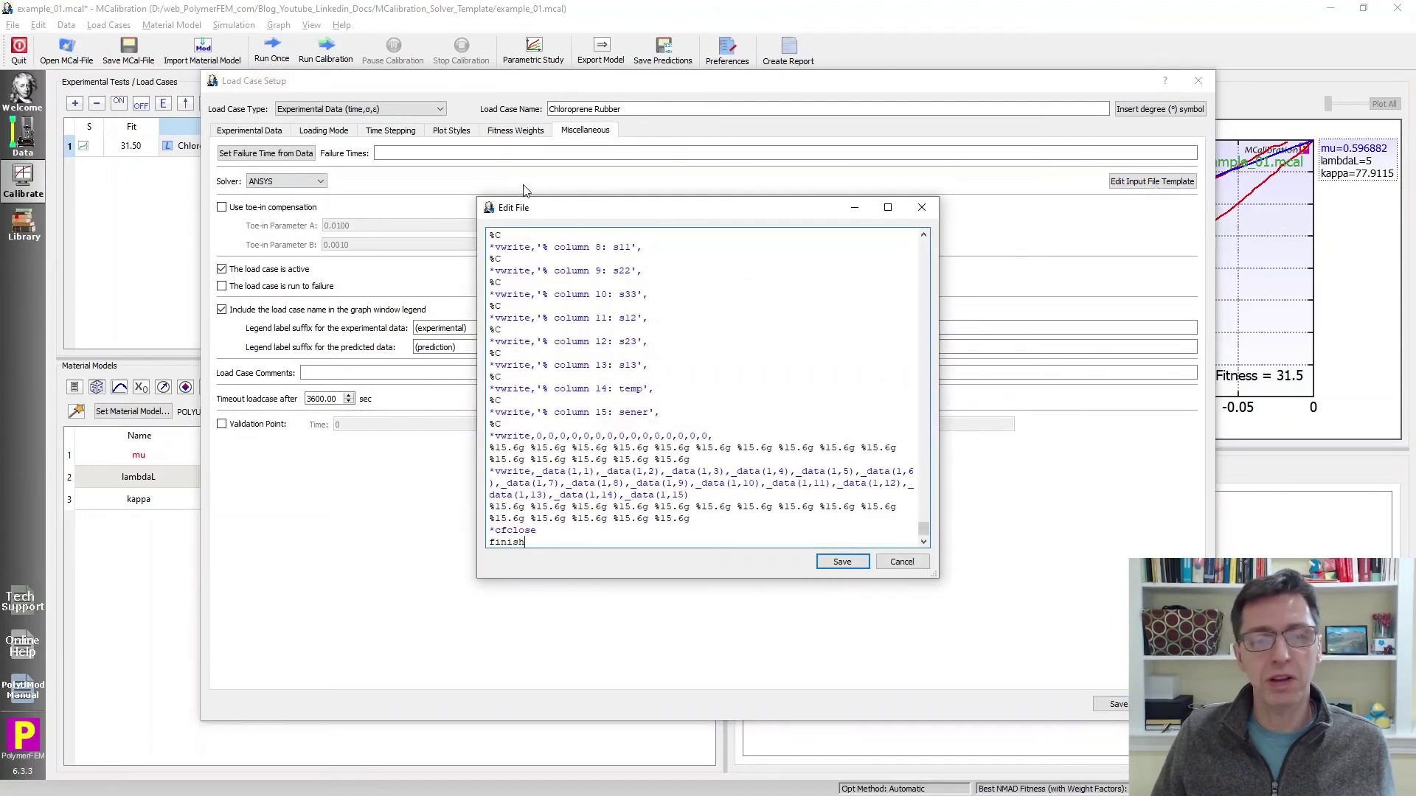
drag(477, 198, 231, 54)
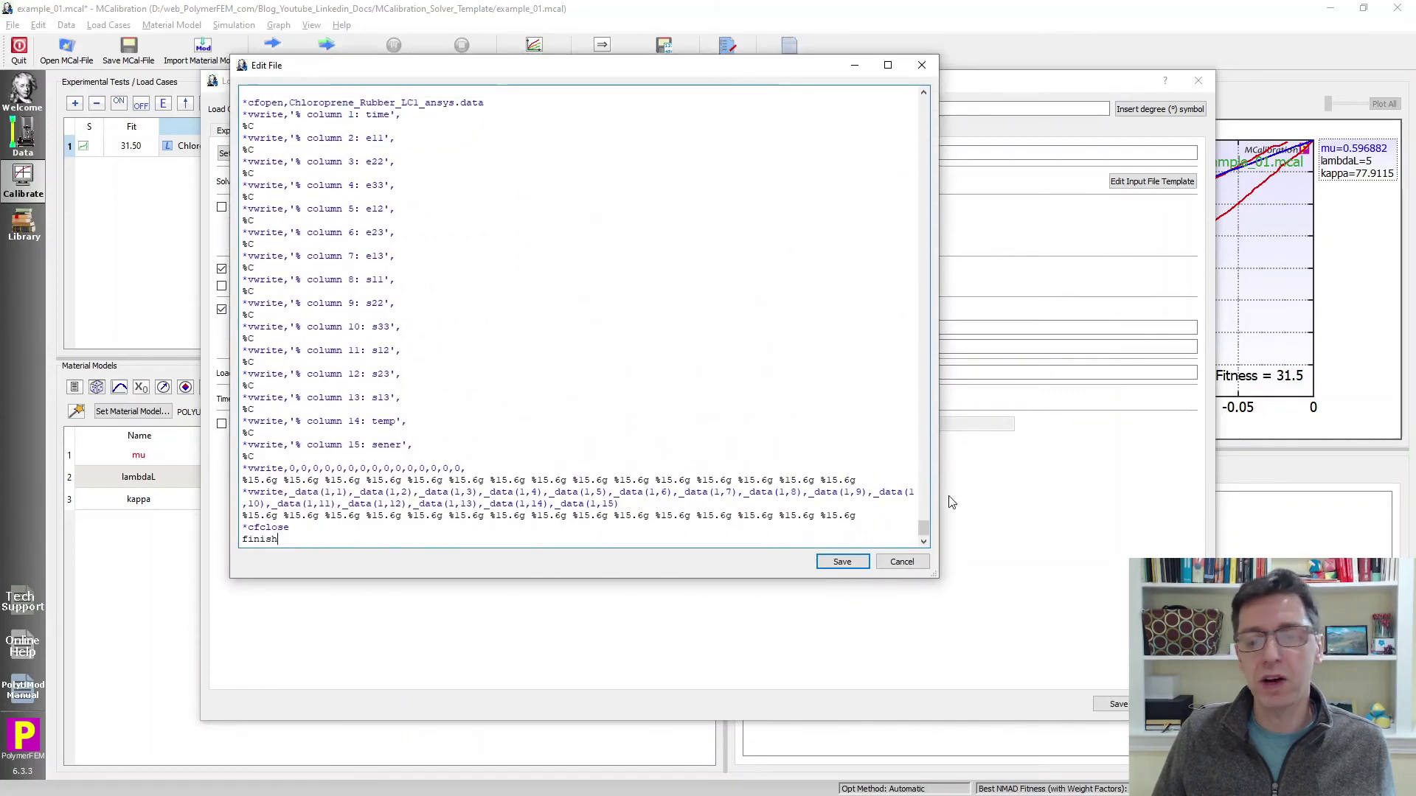
drag(925, 528, 910, 92)
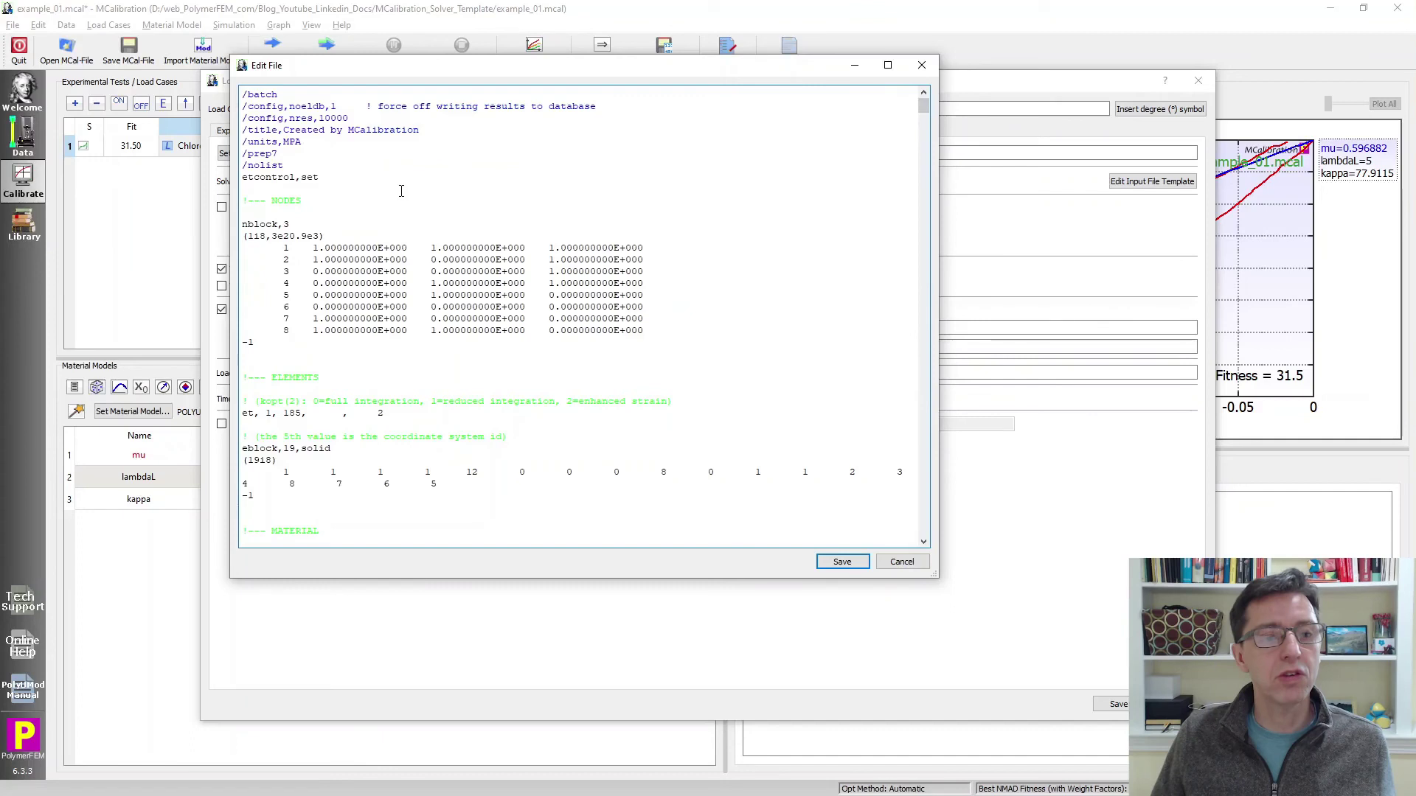
drag(265, 255, 298, 330)
click(644, 414)
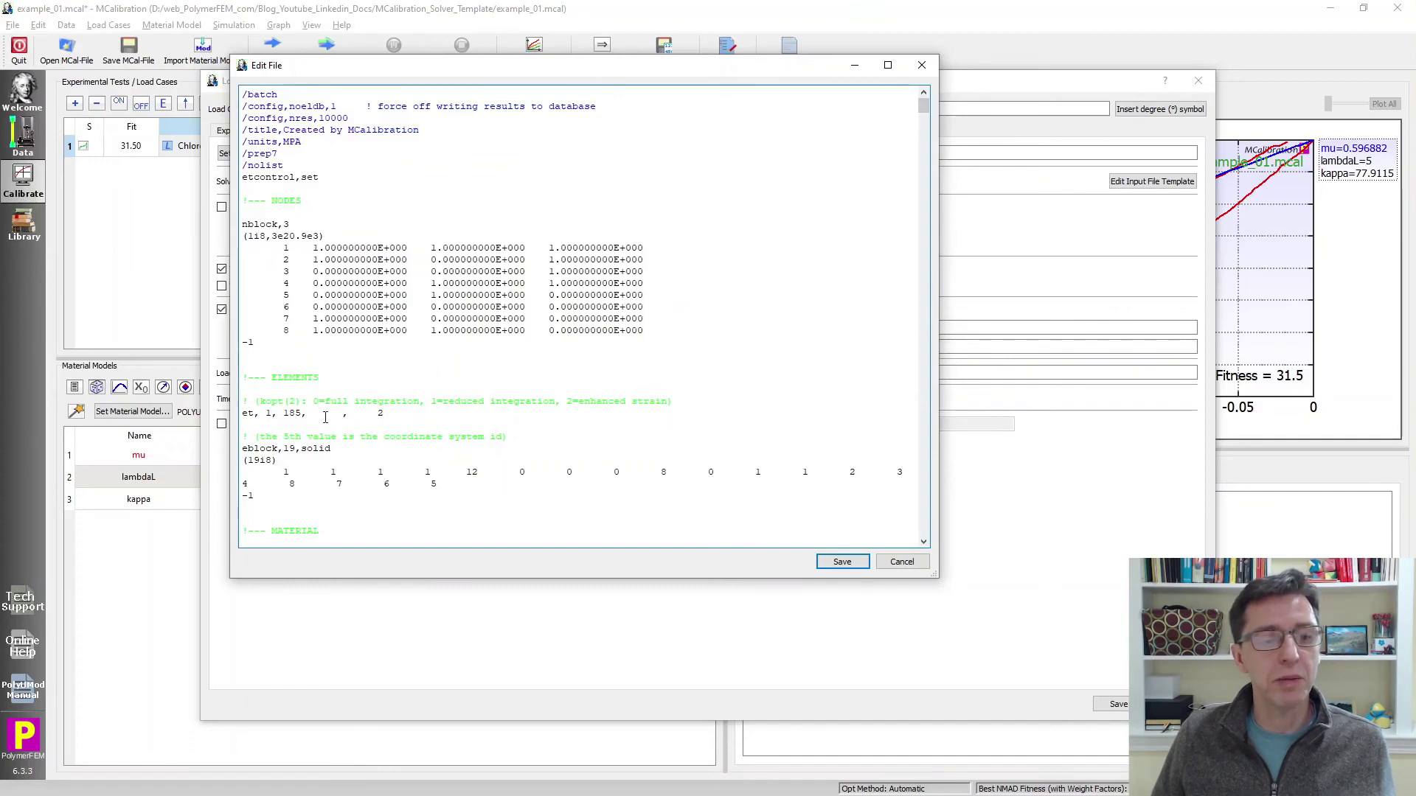
scroll(556, 389, down, 20)
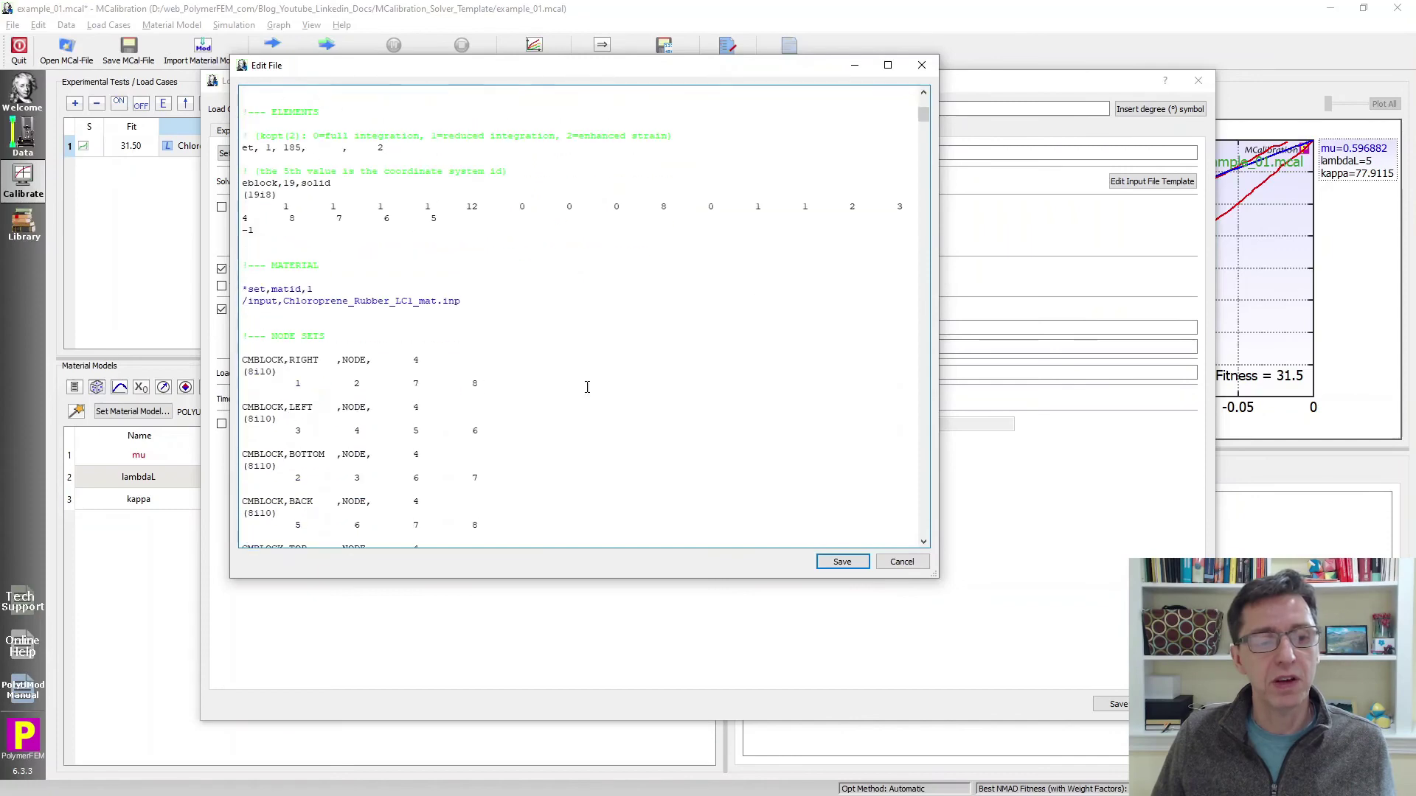
drag(924, 137, 917, 538)
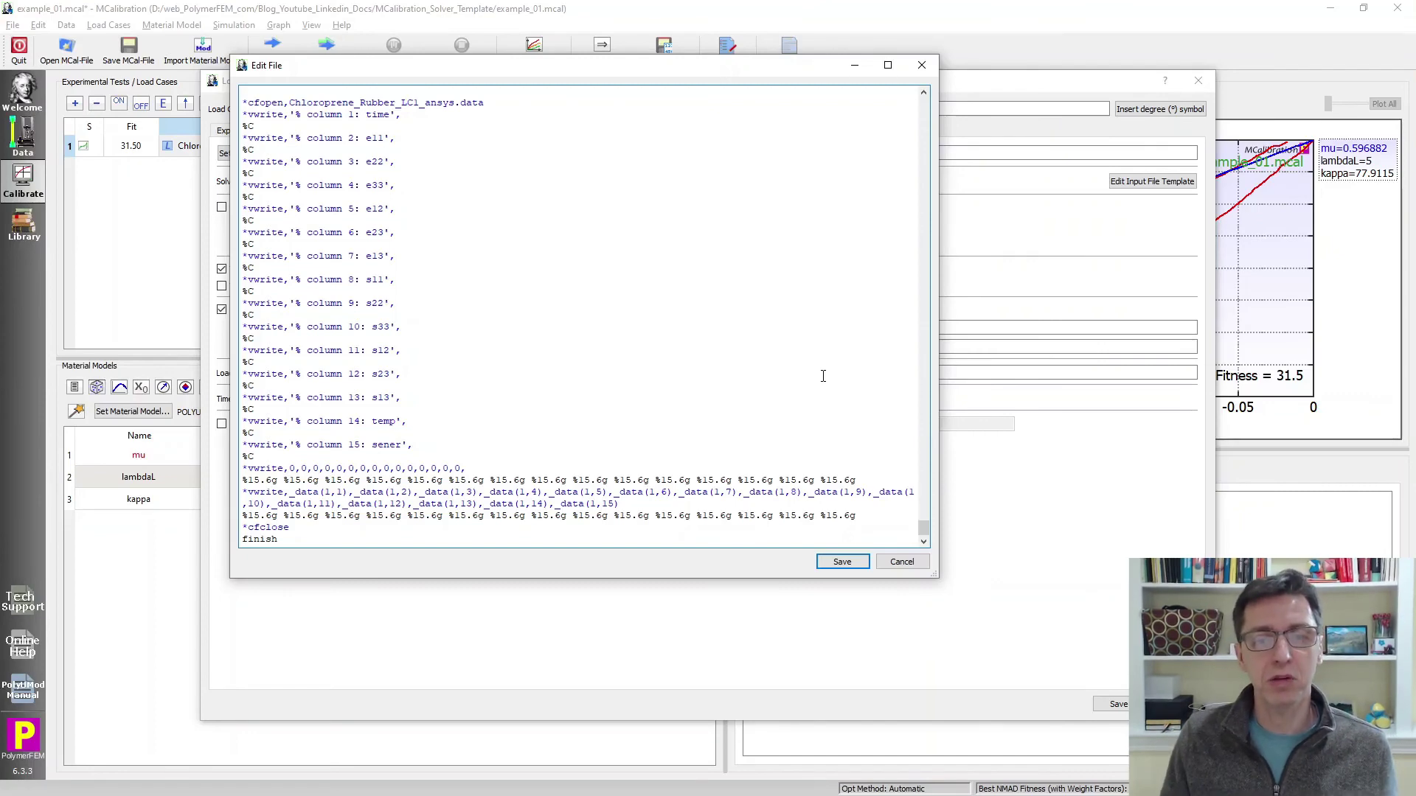
click(892, 562)
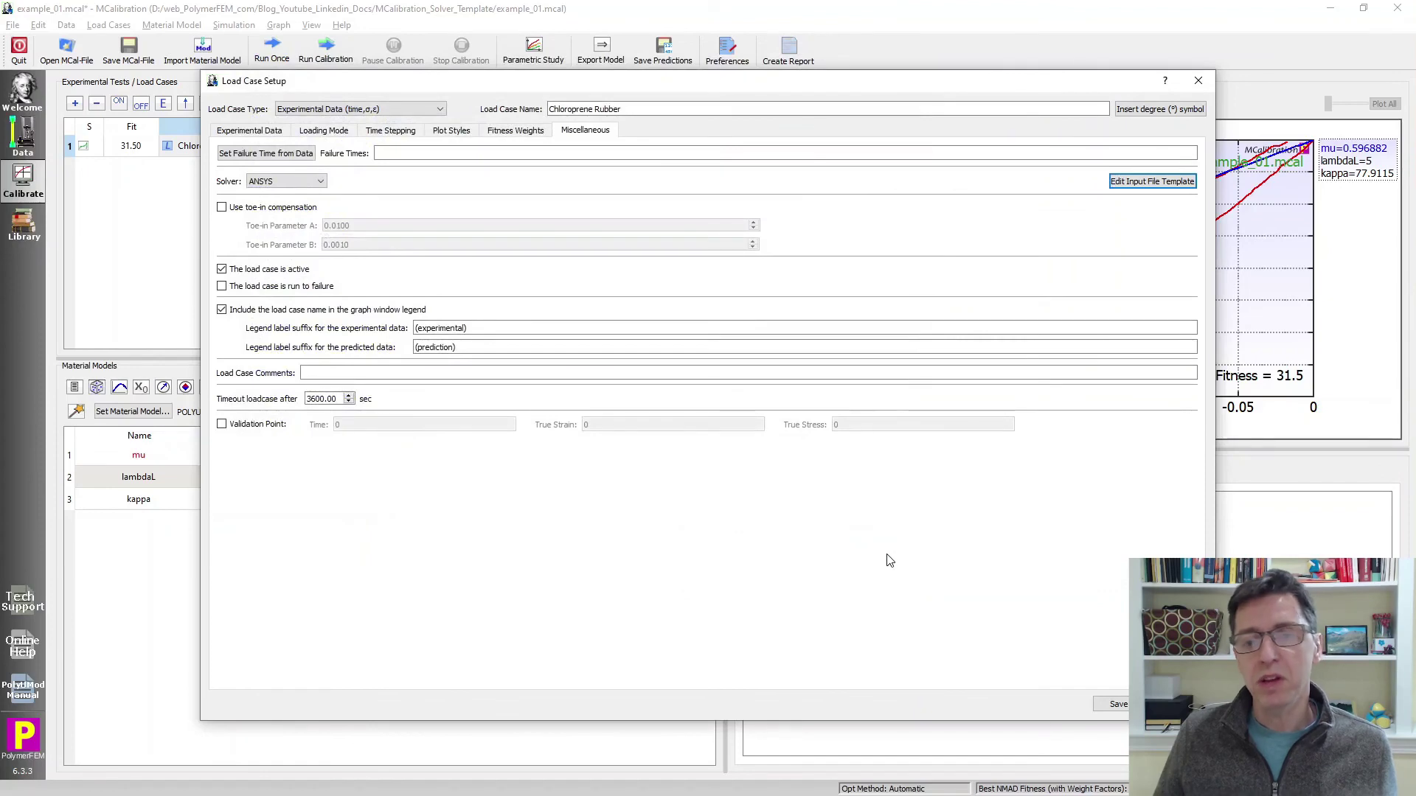